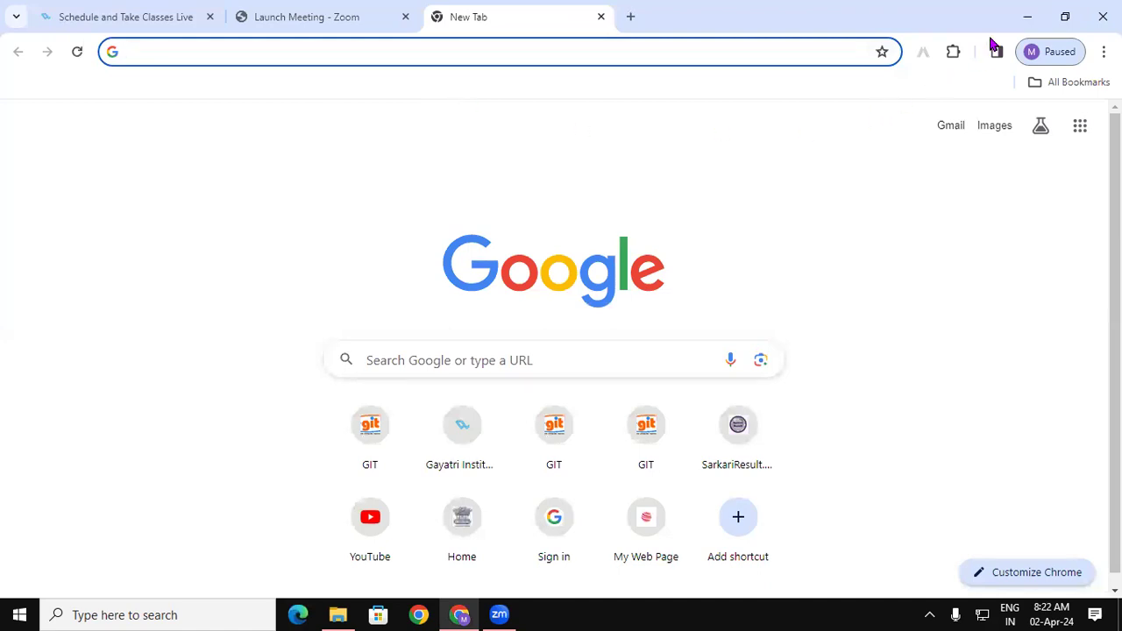
- Minimise the browser, close the network folder window, and open the list of installed programs from This PC
click(1023, 24)
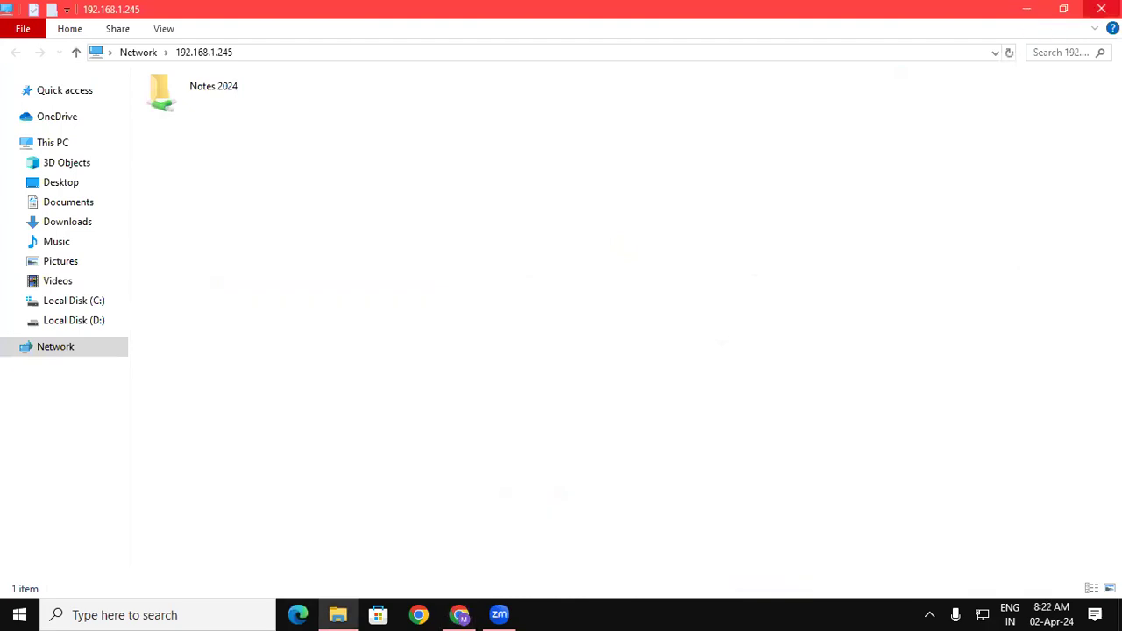
click(1103, 7)
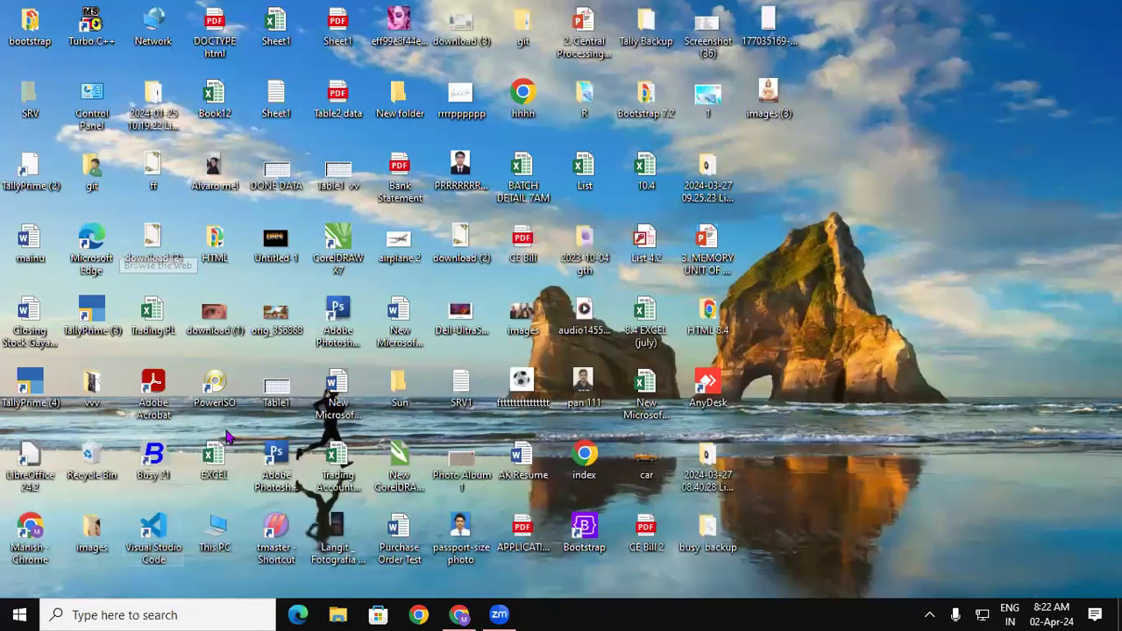
double_click(215, 530)
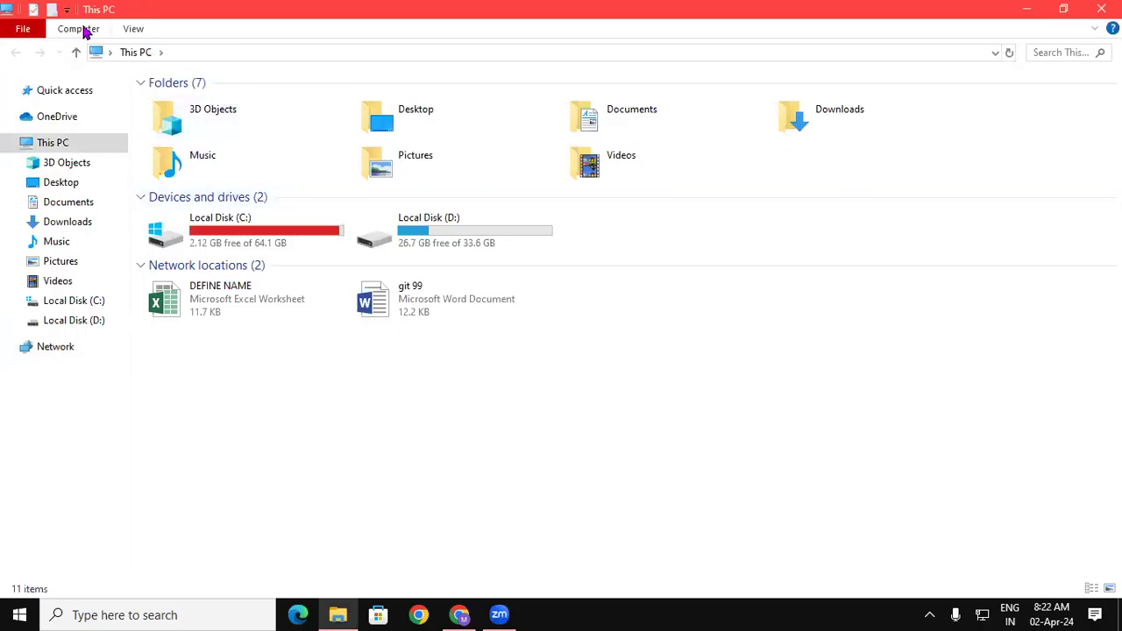
click(84, 27)
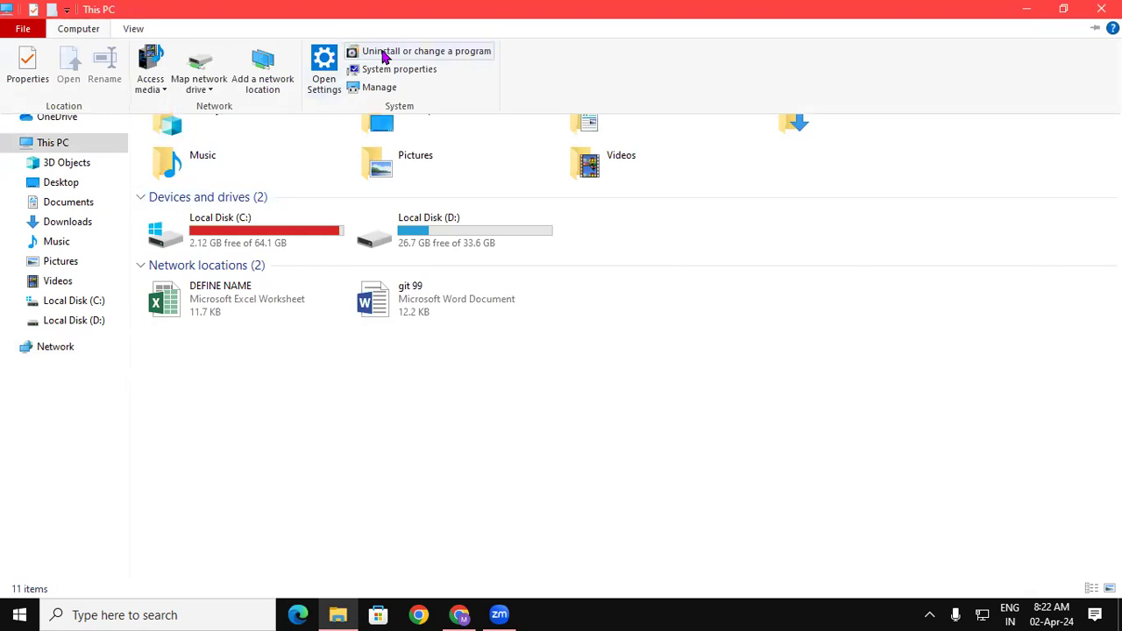
click(383, 53)
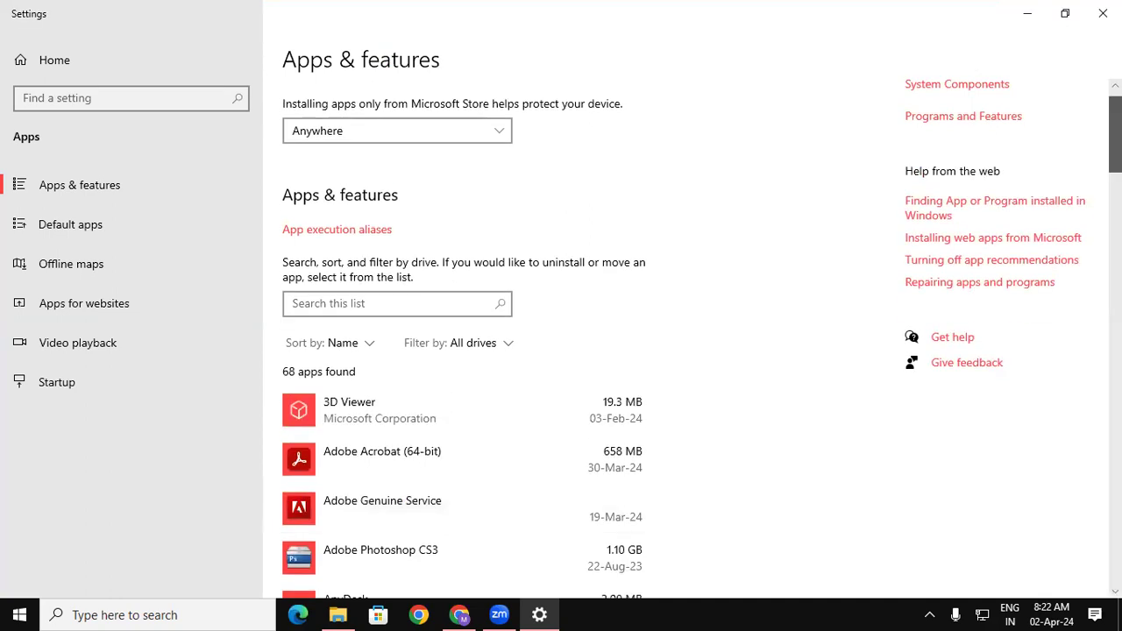
- Uninstall BUSY 21 (Rel. 10.3) from the installed apps and confirm its removal
scroll(301, 345, down, 5)
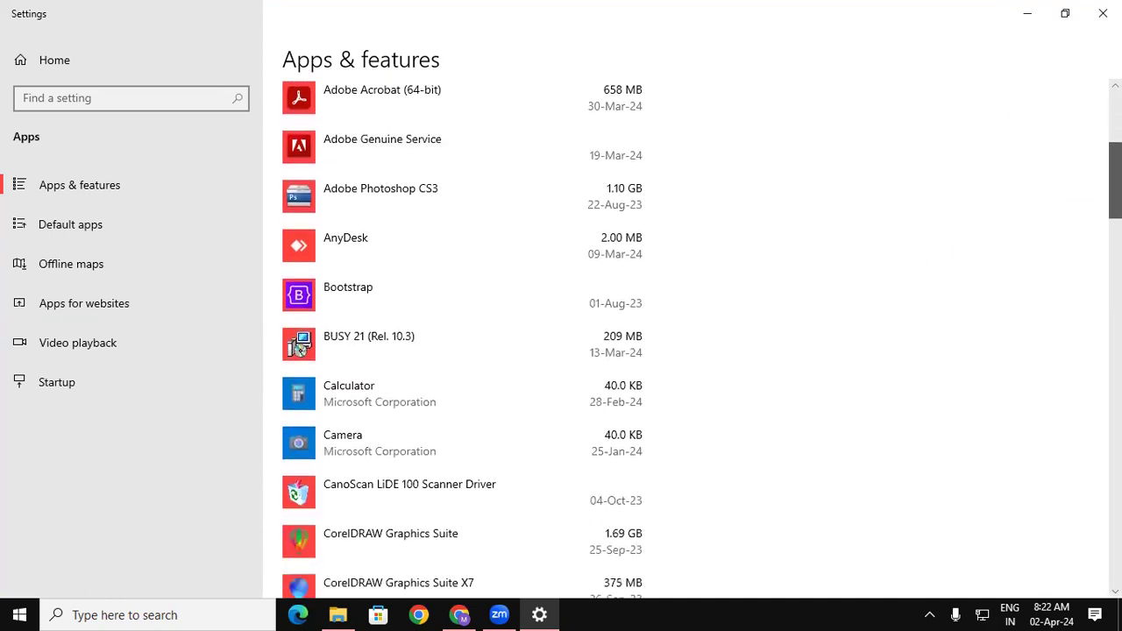
click(454, 342)
click(601, 411)
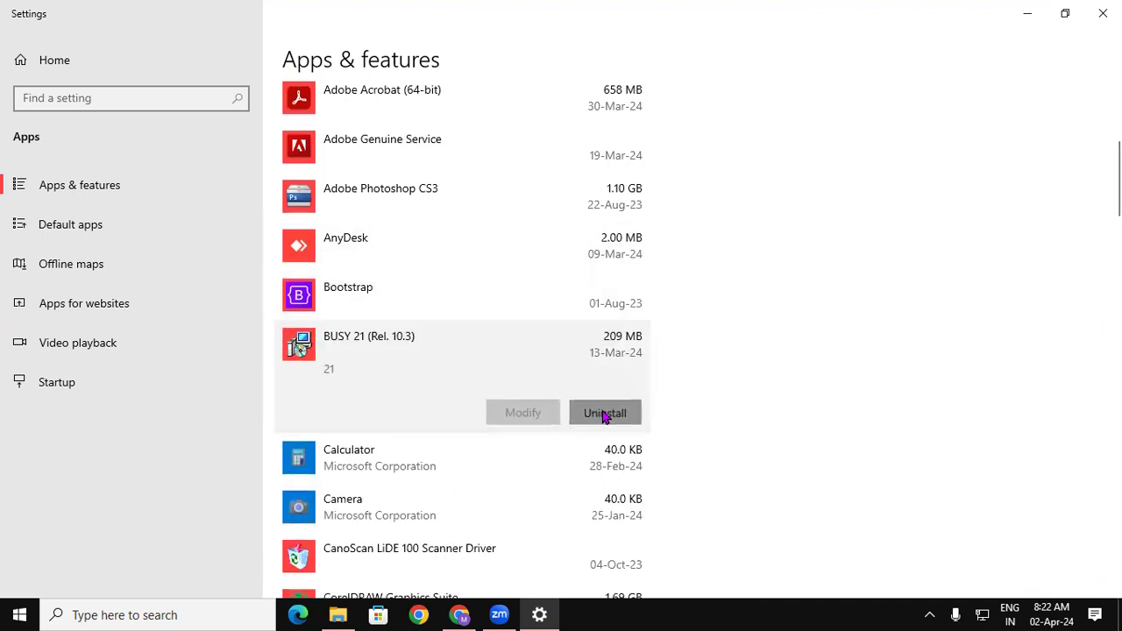
click(668, 385)
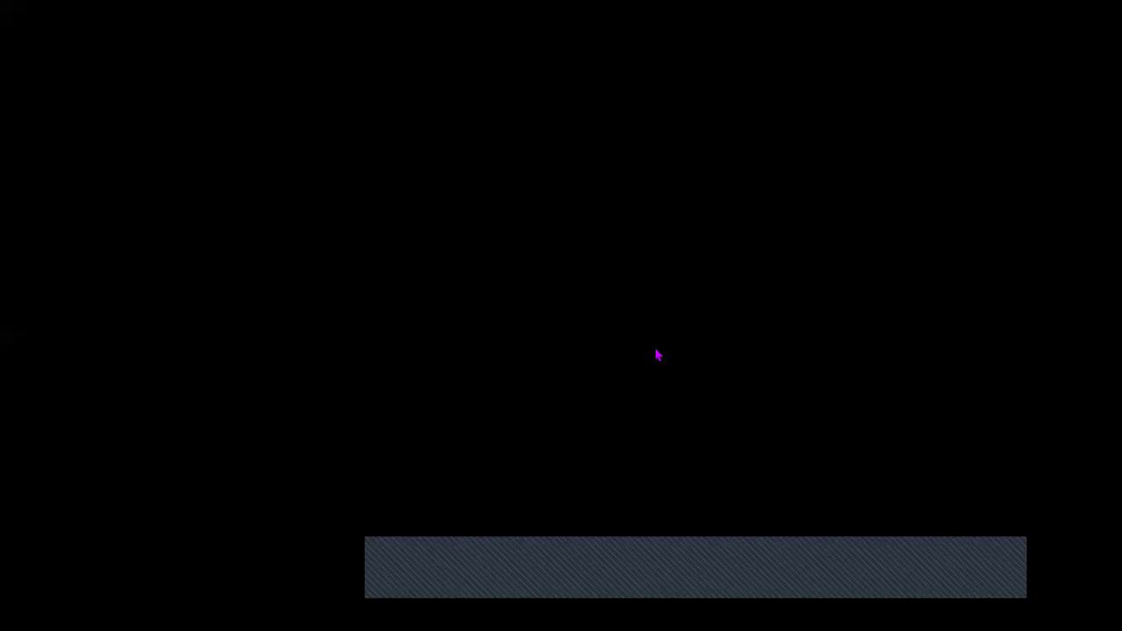
click(469, 414)
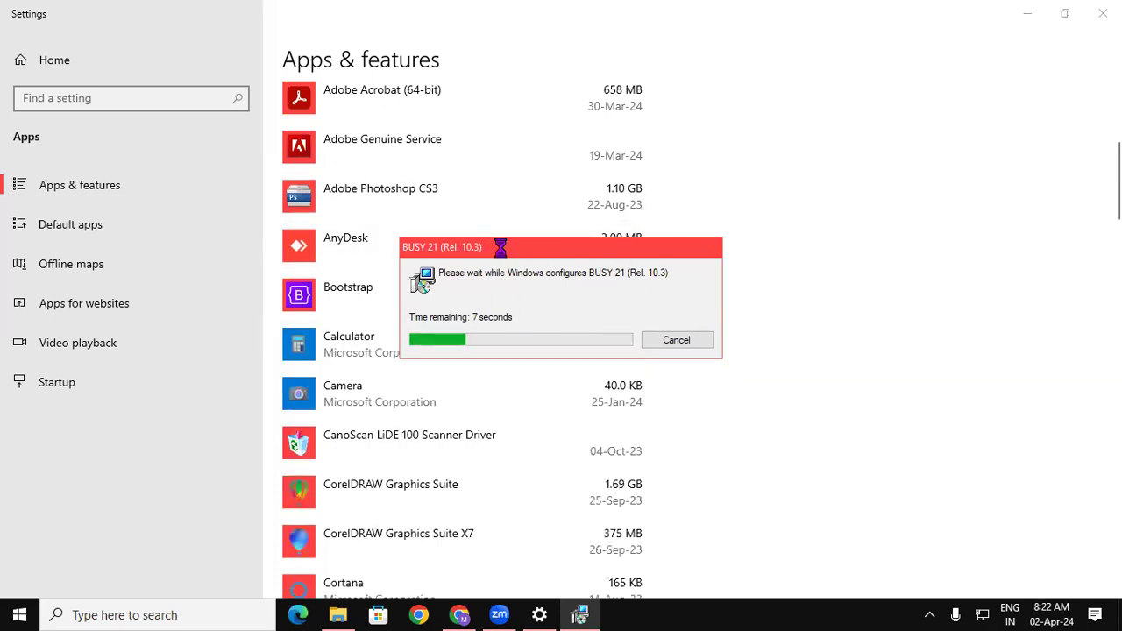
- Switch to Chrome, search Google for busywin, and open the busy.in download page at its BUSY 21 section
click(459, 615)
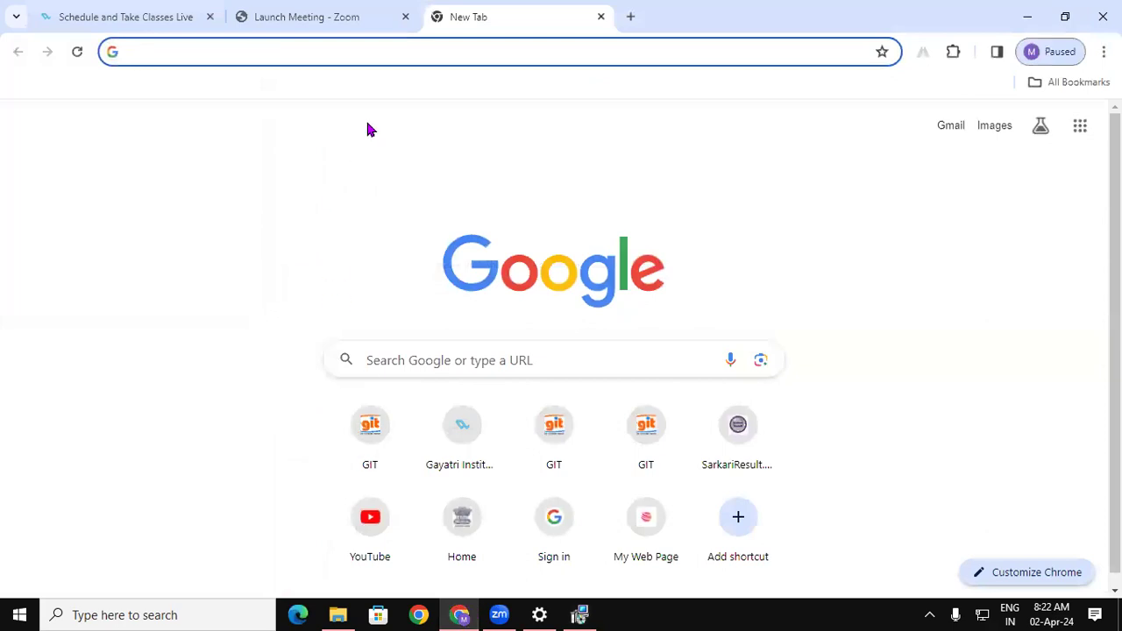
text(BUSY)
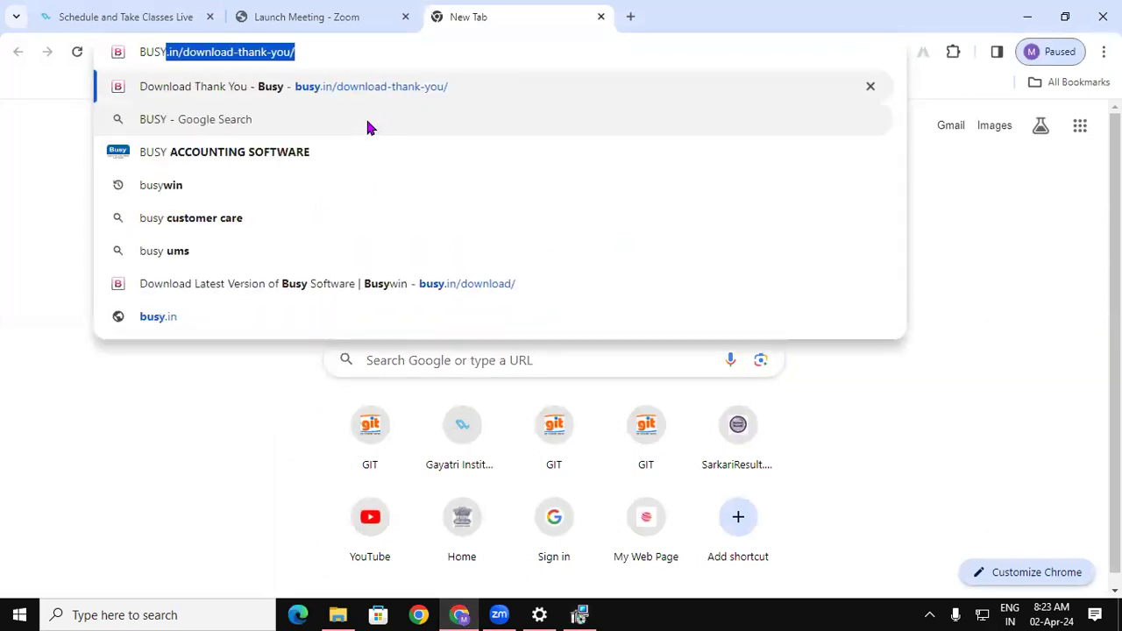
text( WIN)
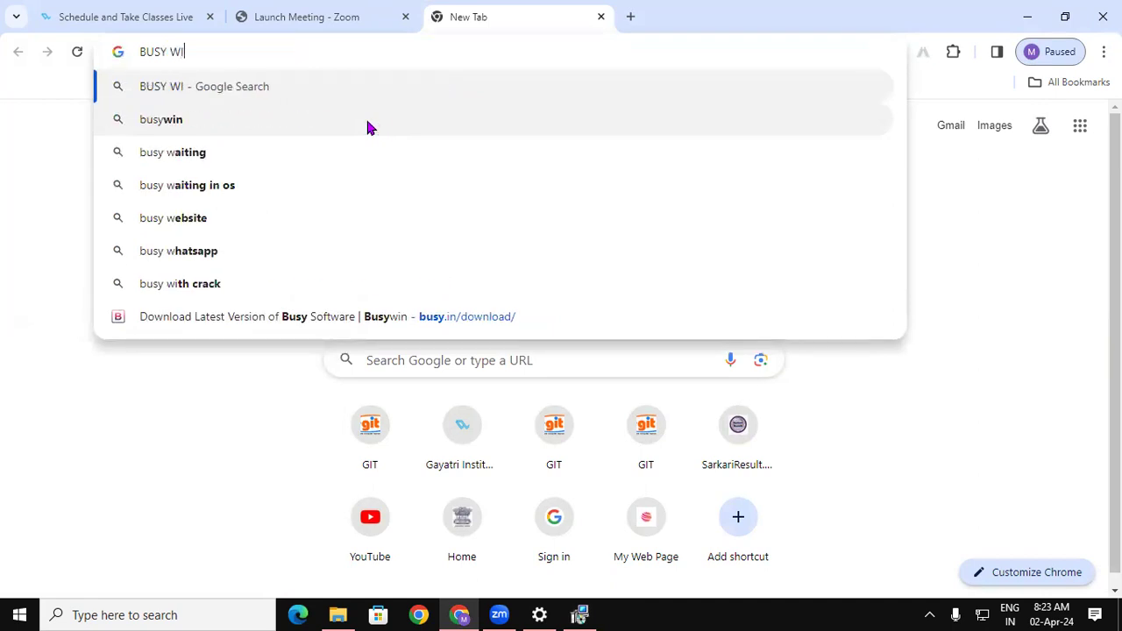
key(Down)
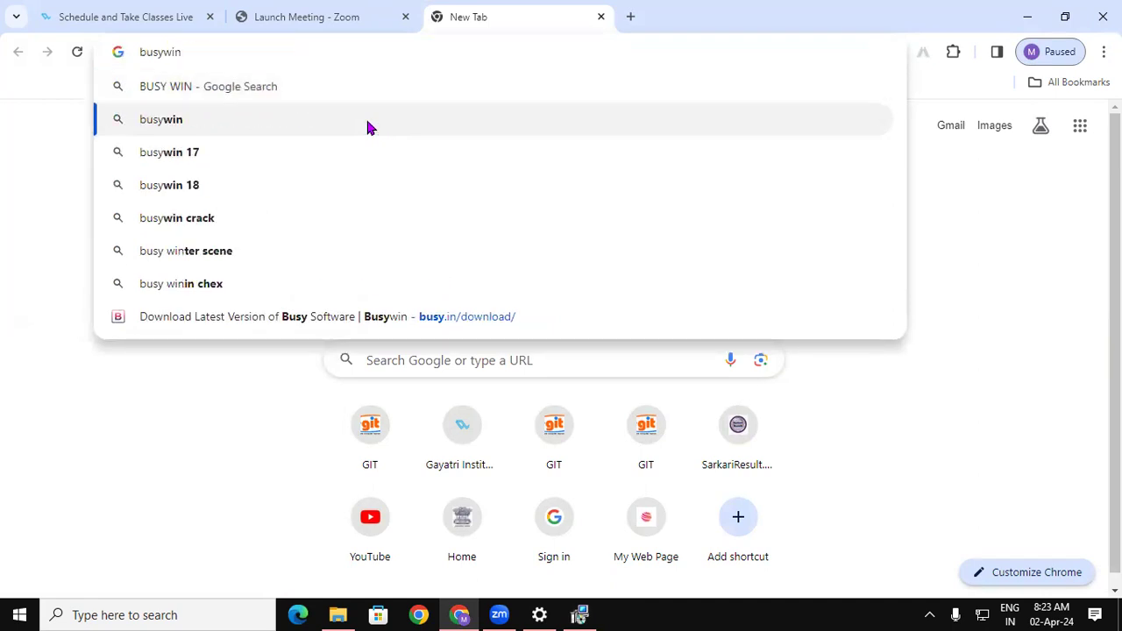
key(Return)
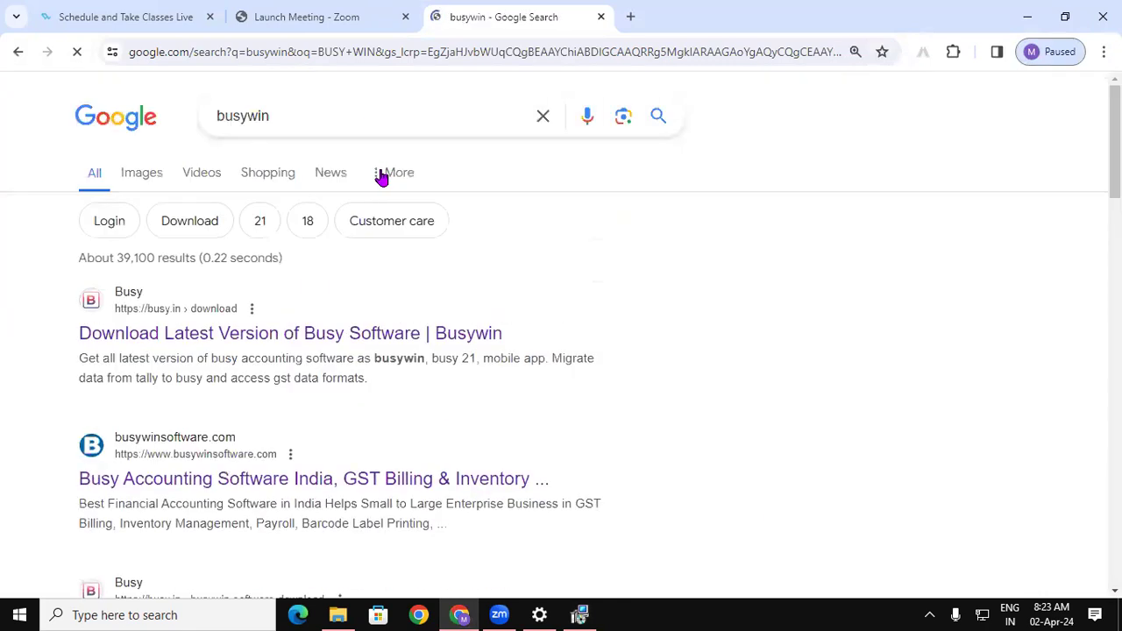
click(151, 317)
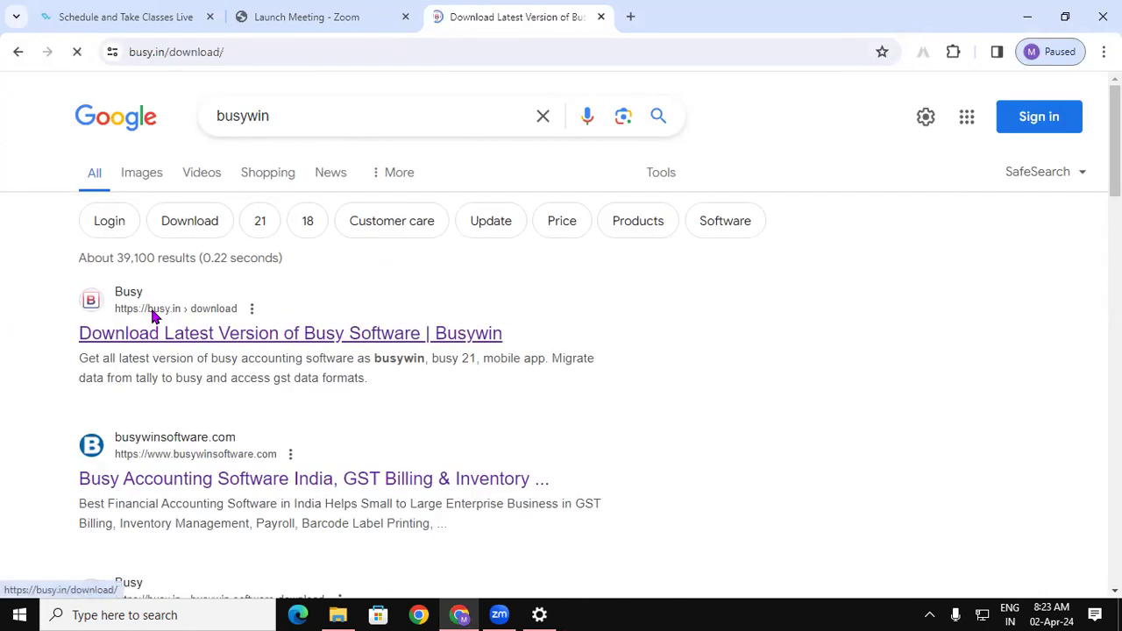
scroll(173, 245, down, 3)
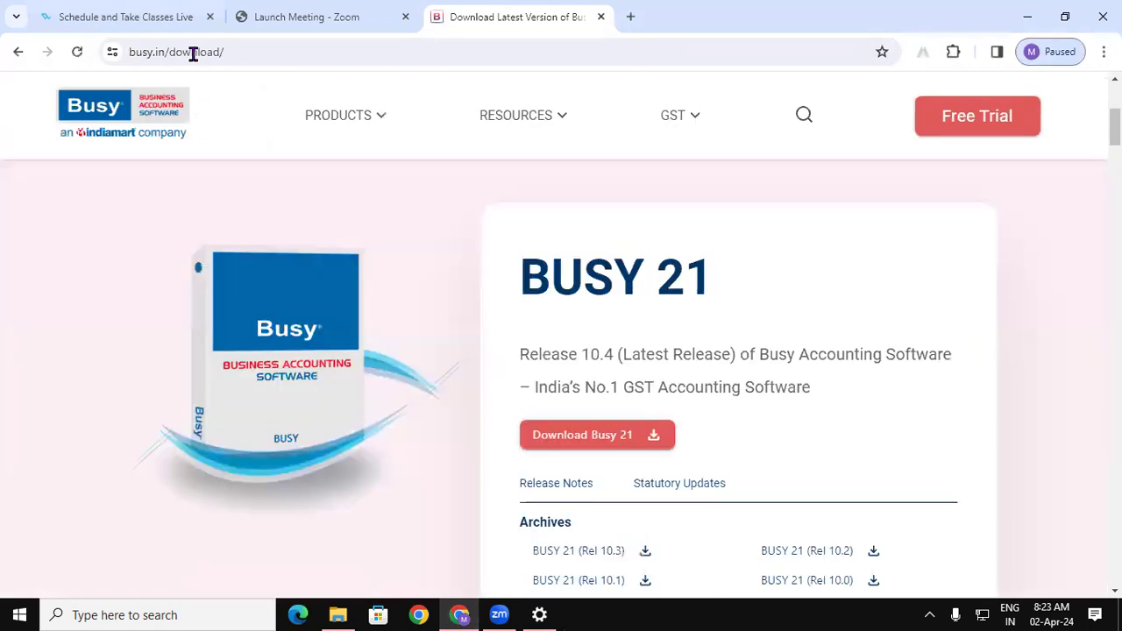
- Copy the download page's web address and paste it into a new Notepad document
click(193, 52)
right_click(193, 55)
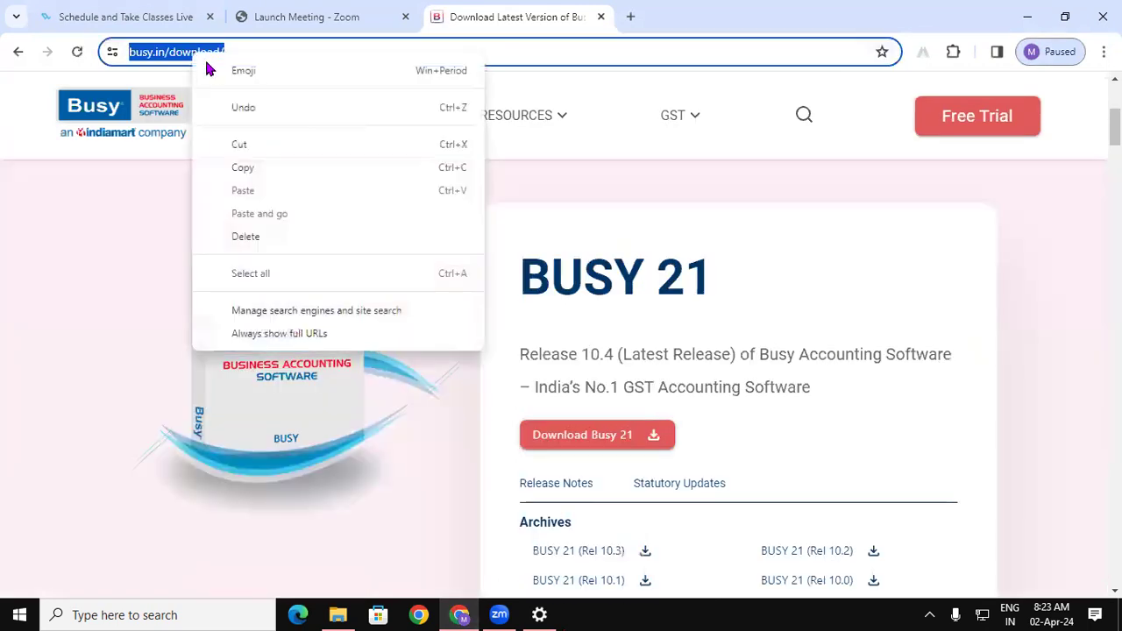
click(238, 167)
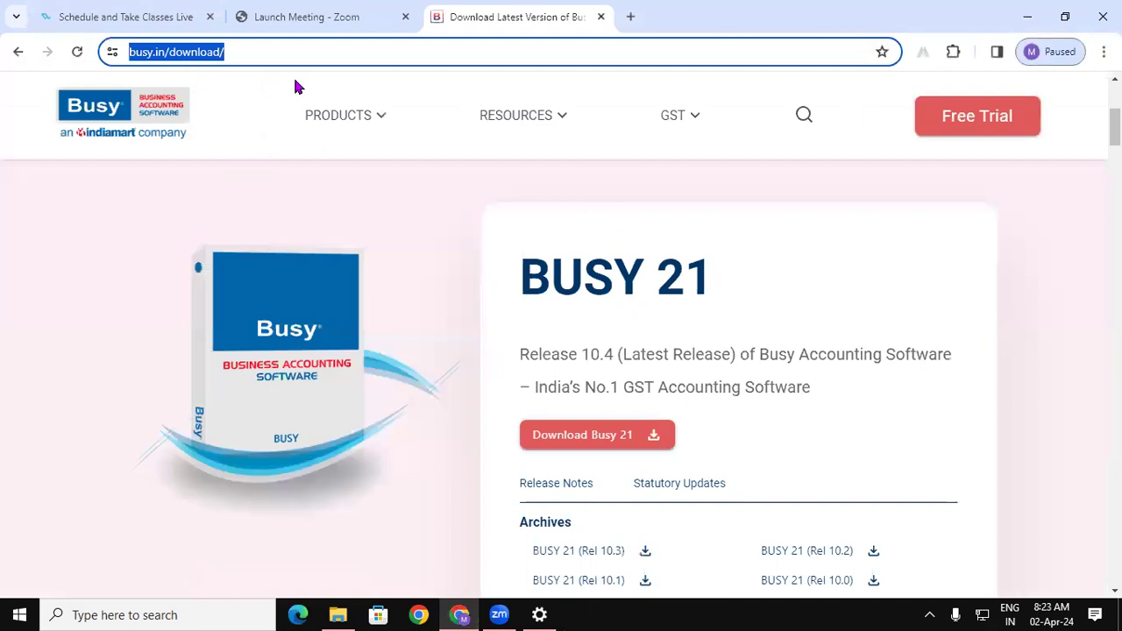
key(super+r)
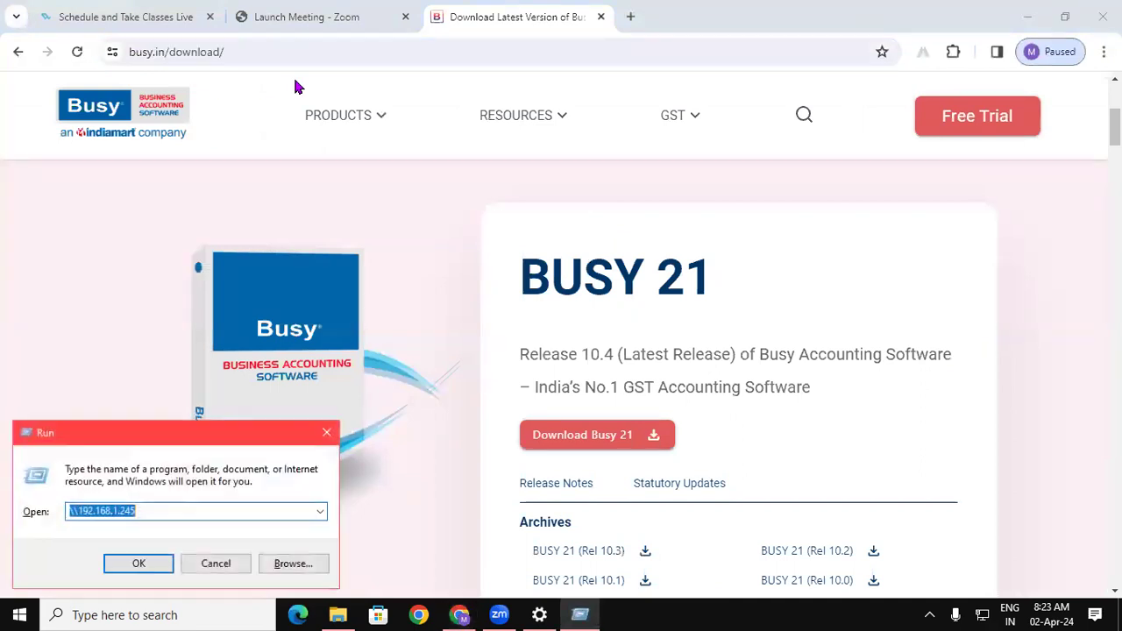
text(NO)
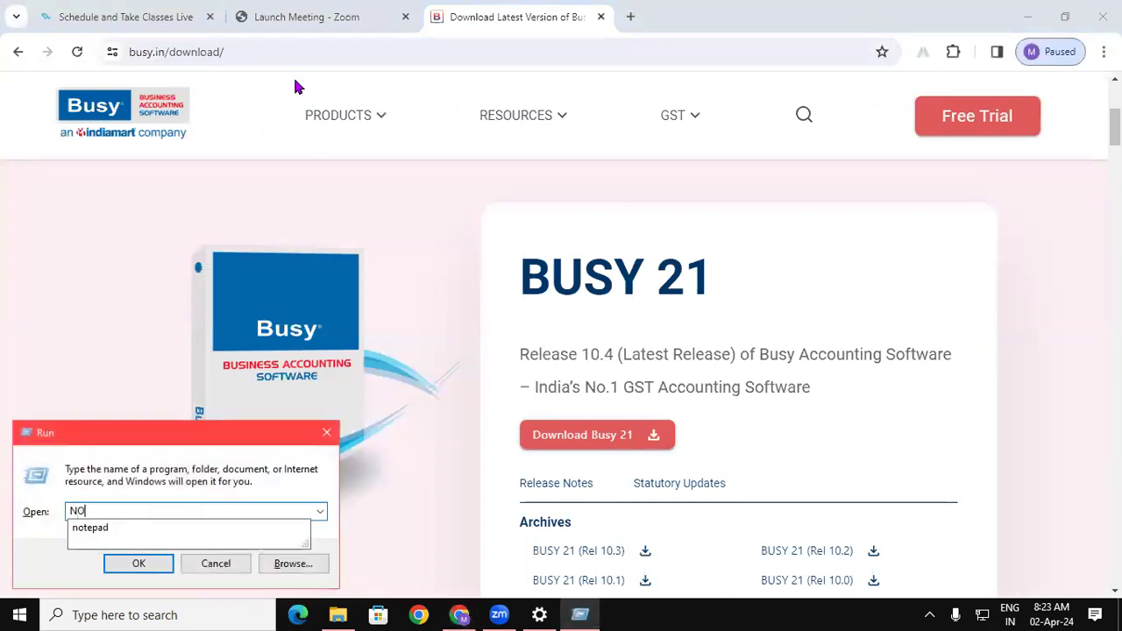
key(Down)
key(Return)
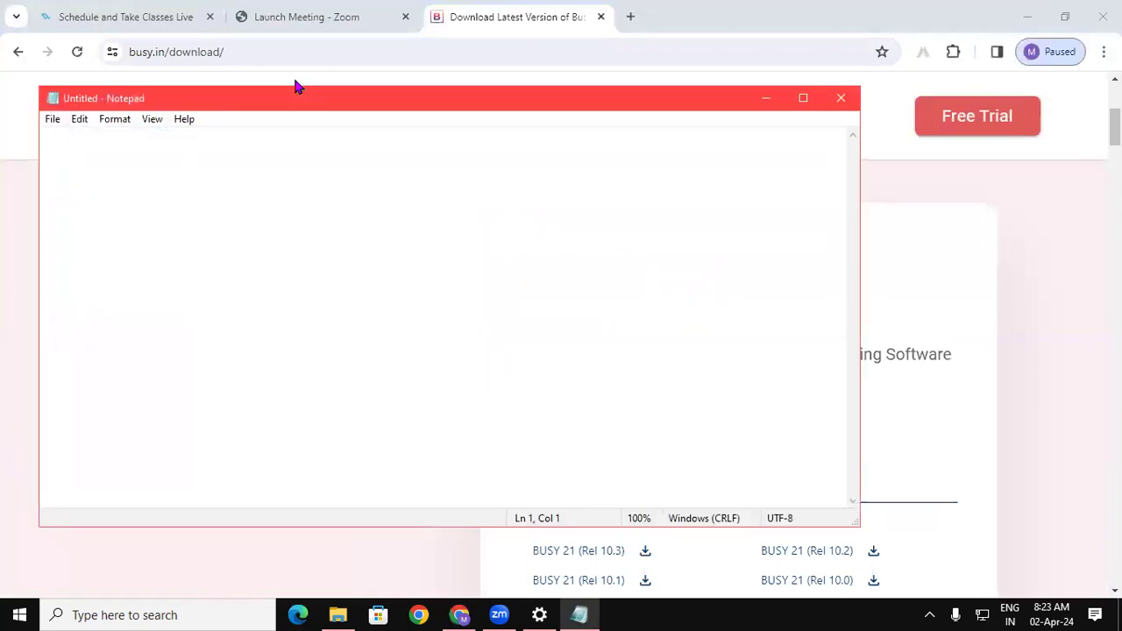
key(ctrl+v)
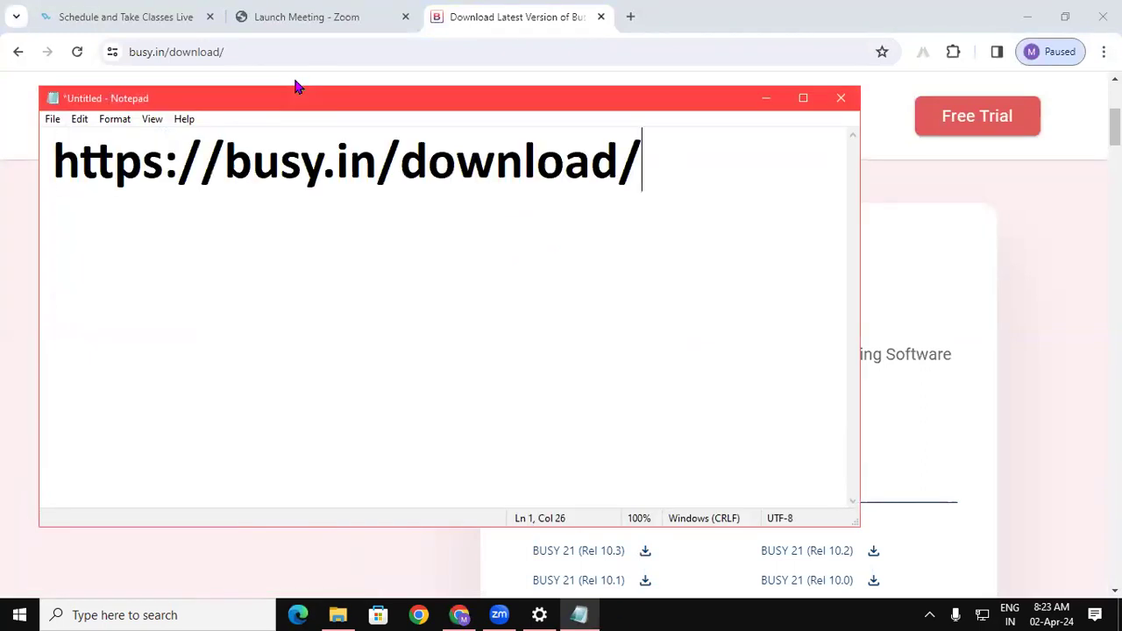
drag(377, 156, 59, 153)
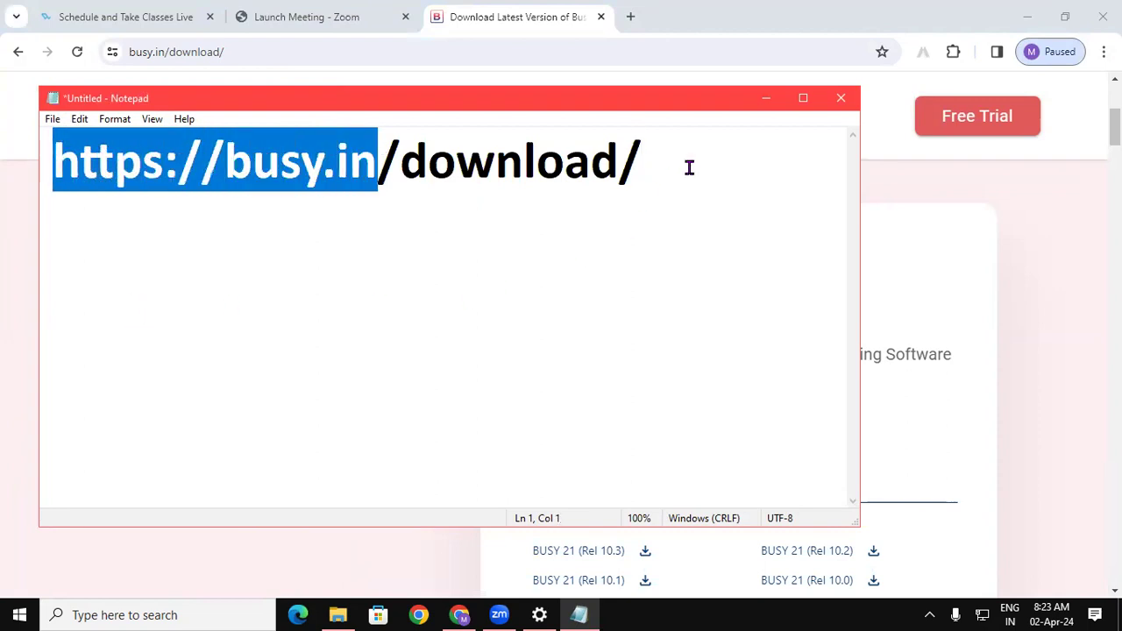
click(656, 161)
key(ctrl+a)
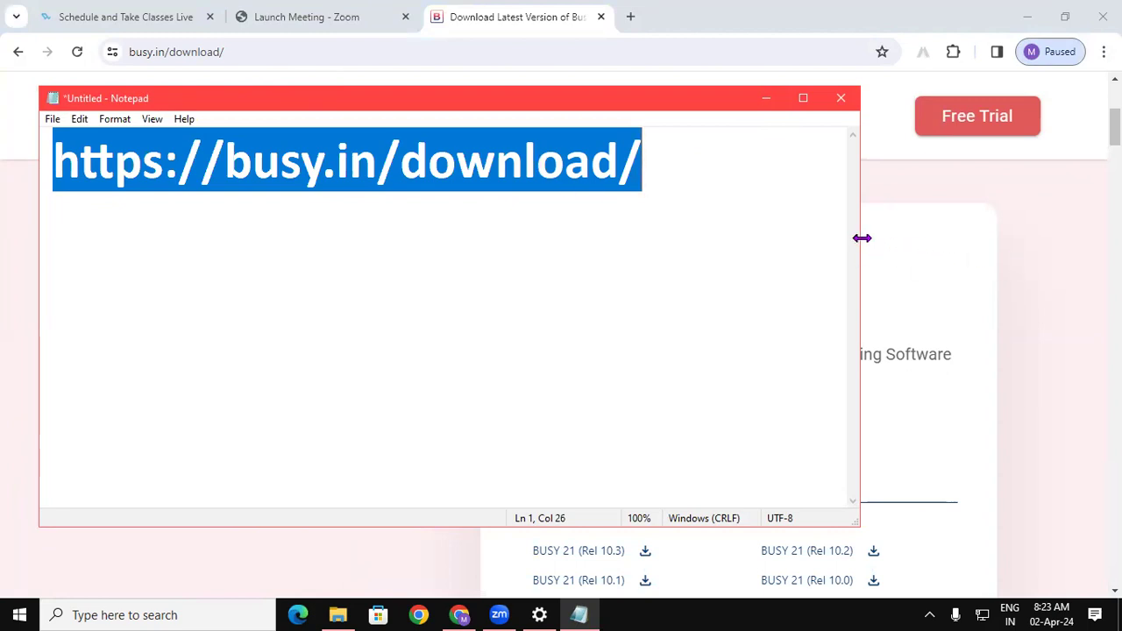
- Enlarge the Notepad window to nearly the full screen width, make it taller, and minimise it
drag(862, 238, 1065, 229)
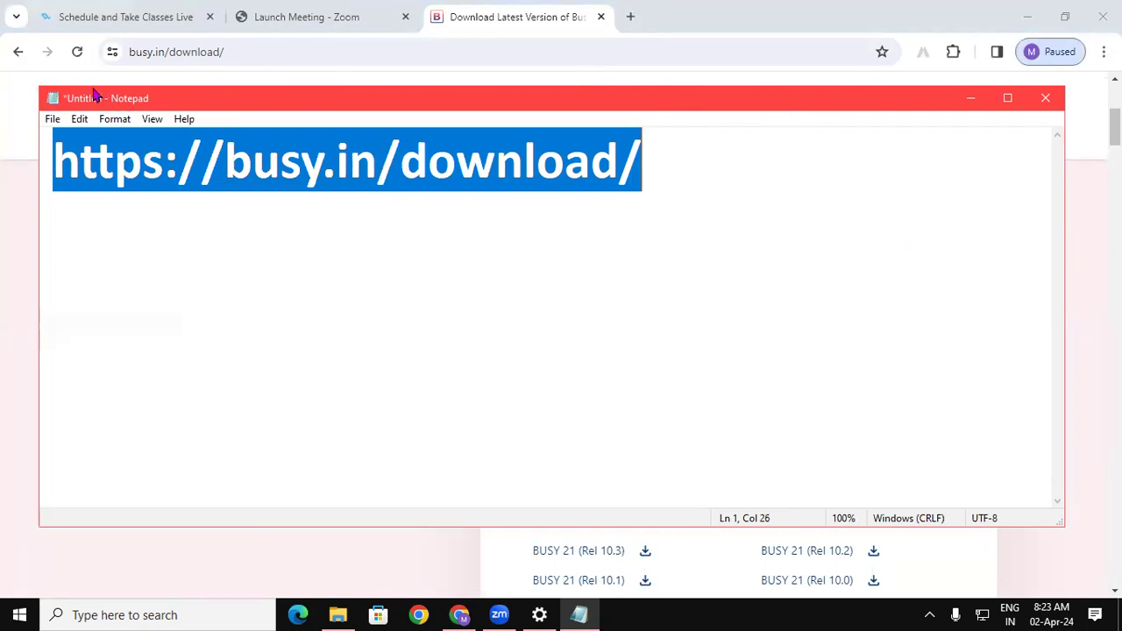
drag(96, 95, 59, 41)
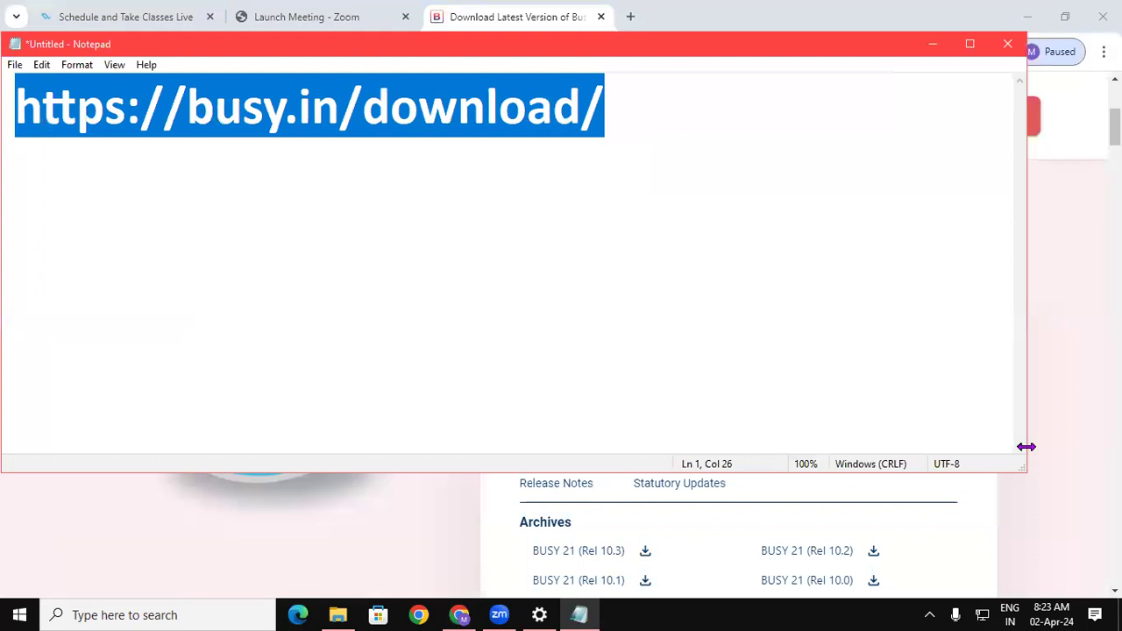
drag(1025, 447, 1120, 447)
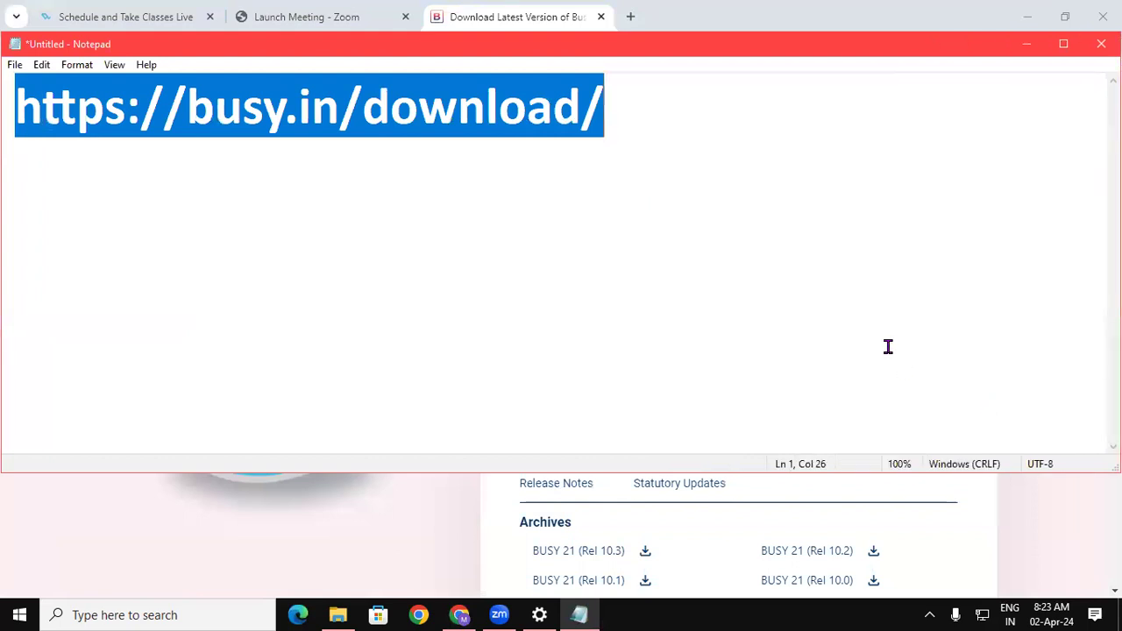
click(586, 126)
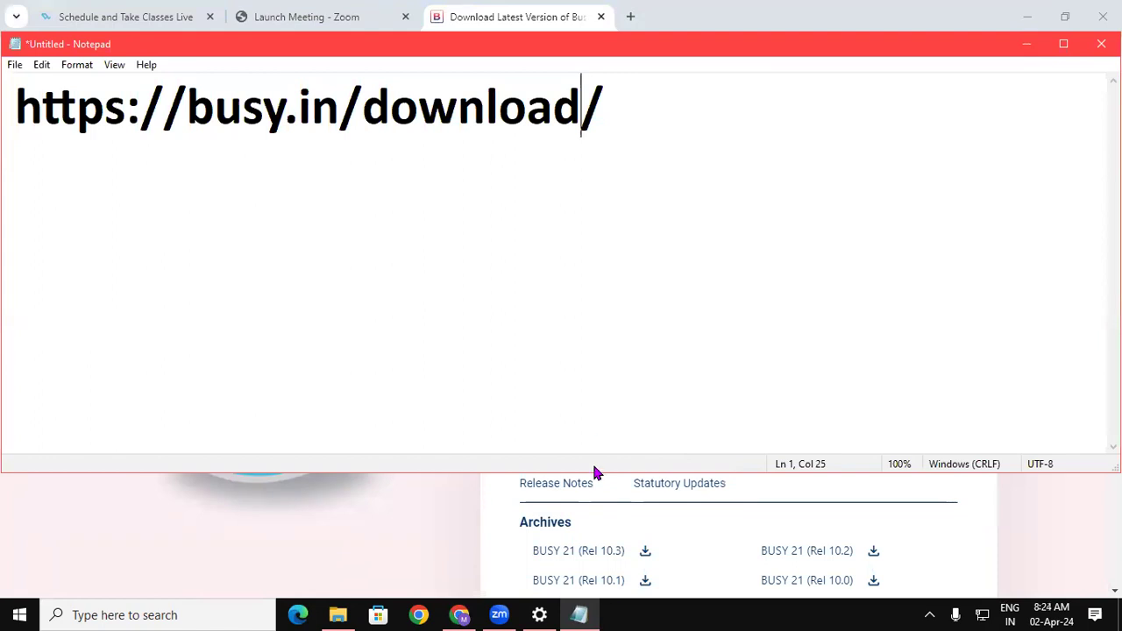
drag(591, 474, 589, 530)
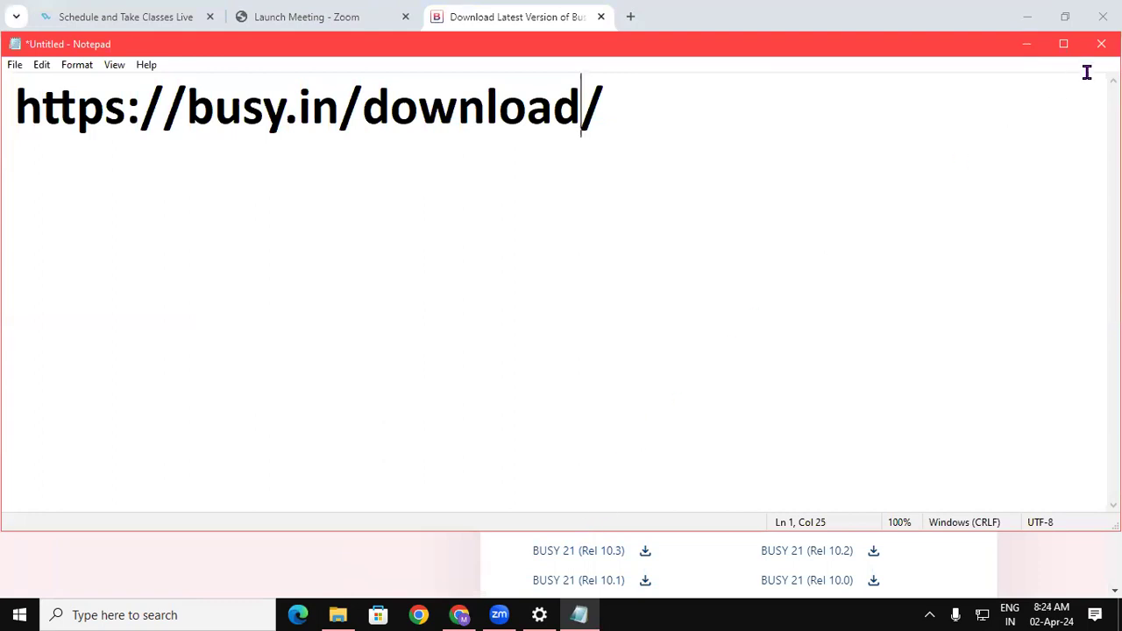
click(1034, 45)
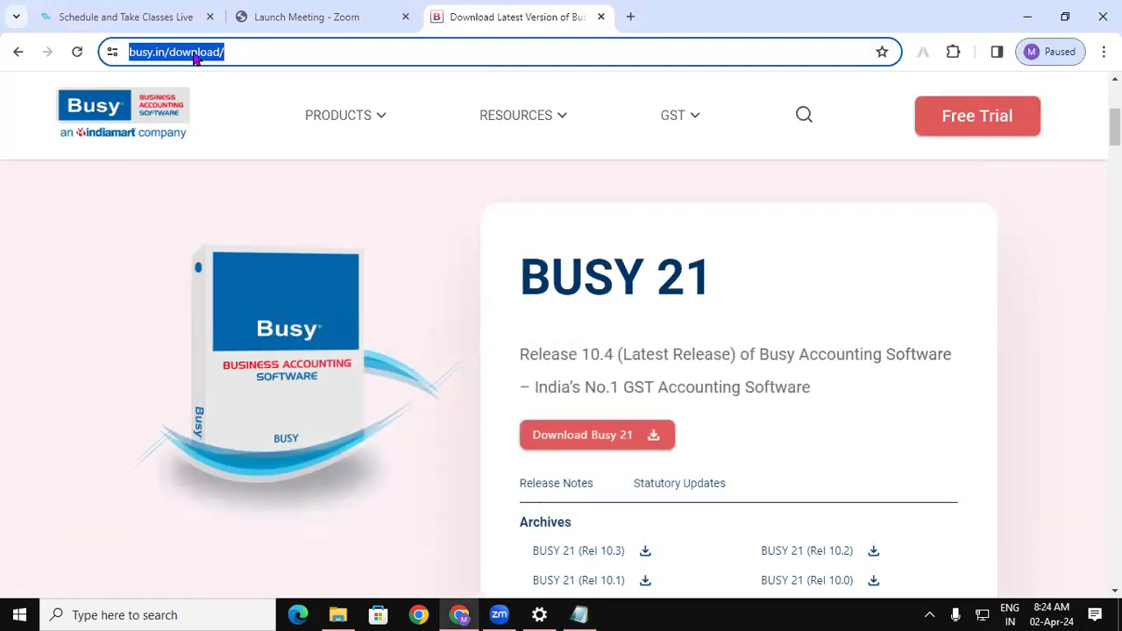
- Examine the latest BUSY 21 release details on the download page and open the download form for release 10.4
click(609, 355)
scroll(609, 355, down, 1)
scroll(609, 355, down, 5)
scroll(609, 355, up, 4)
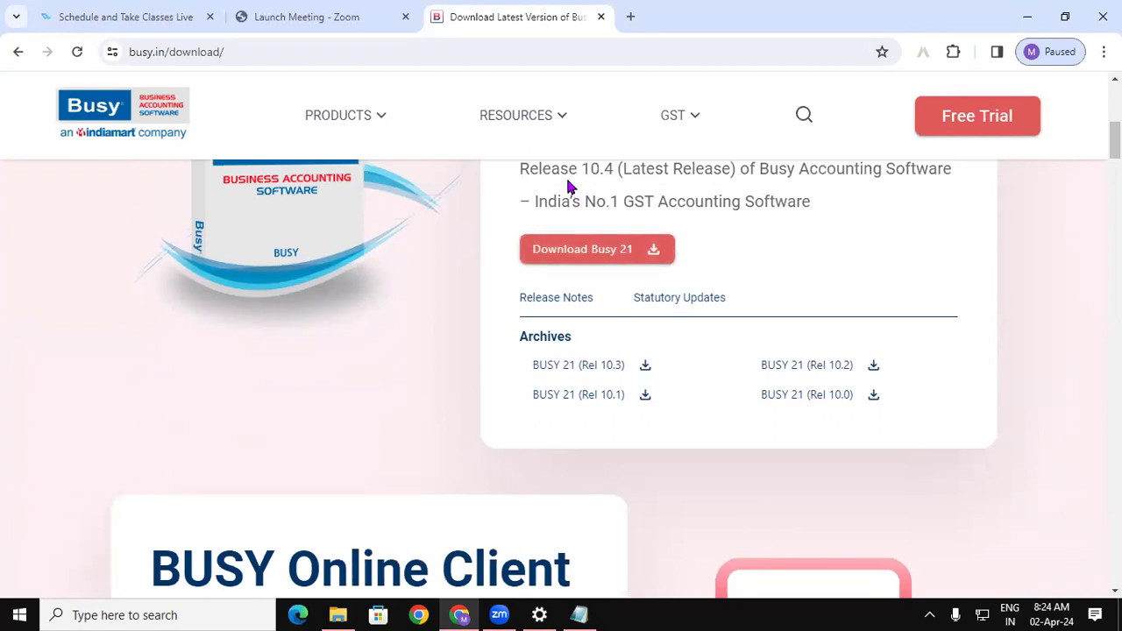
drag(600, 170, 623, 170)
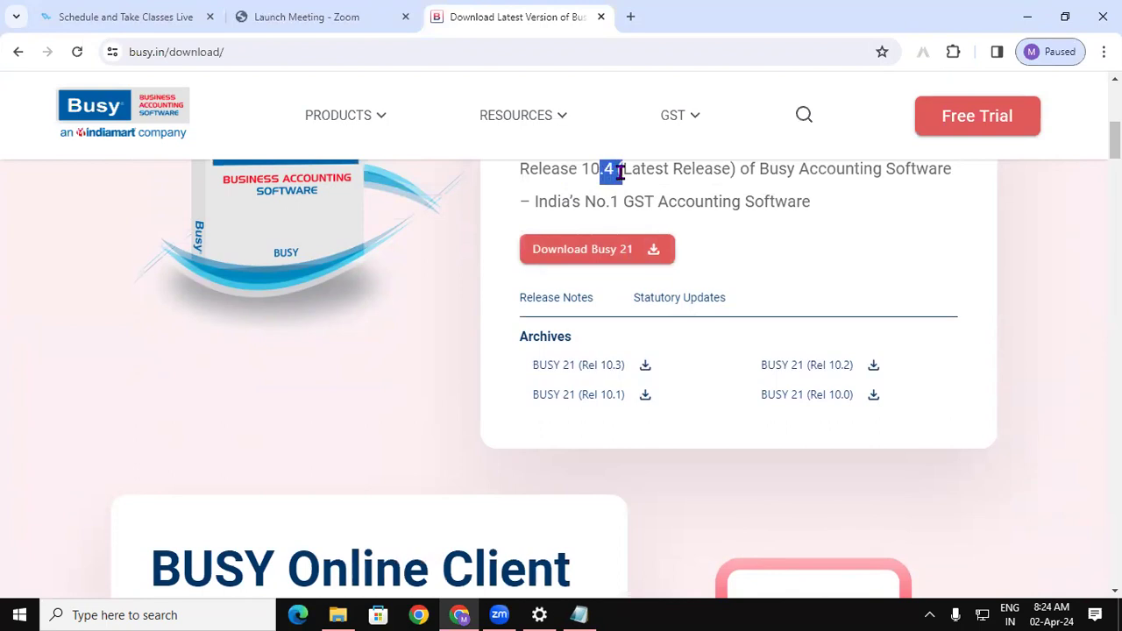
scroll(608, 184, up, 1)
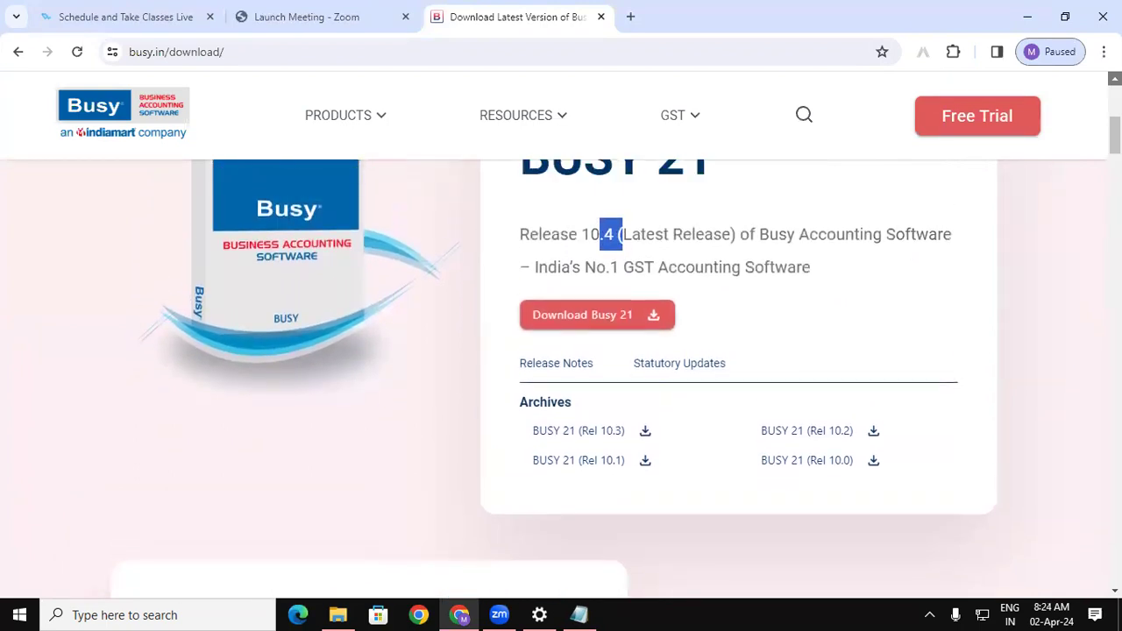
click(592, 233)
drag(586, 233, 740, 233)
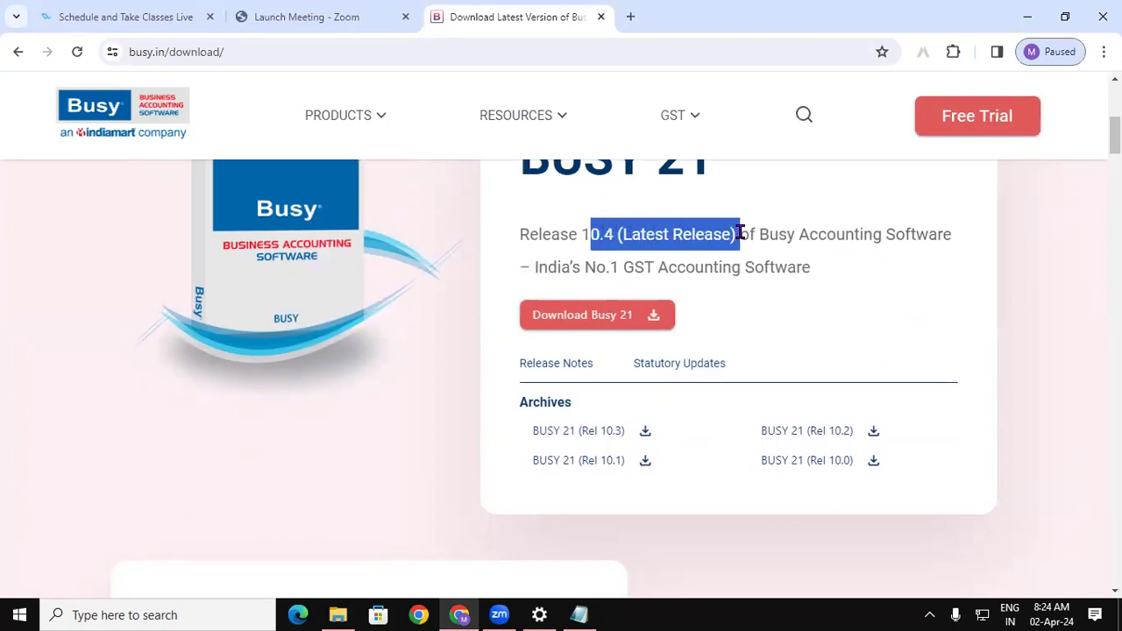
click(578, 321)
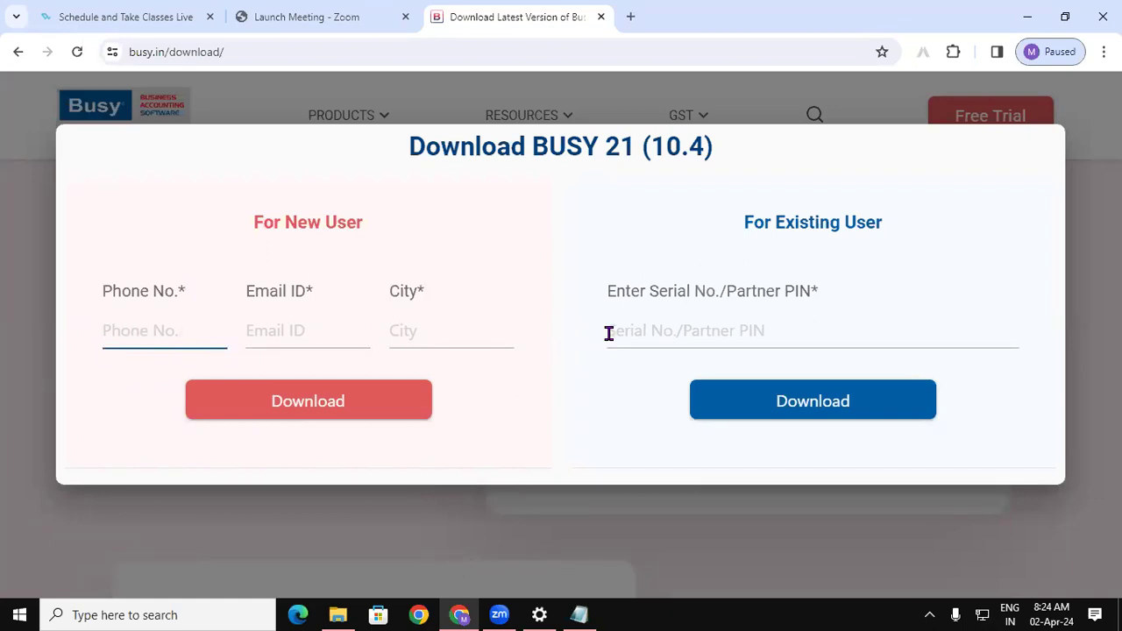
- Fill in the new-user form with the phone number, e-mail address and city Padrauna, download BUSY 21 (10.4), and check the download
click(150, 326)
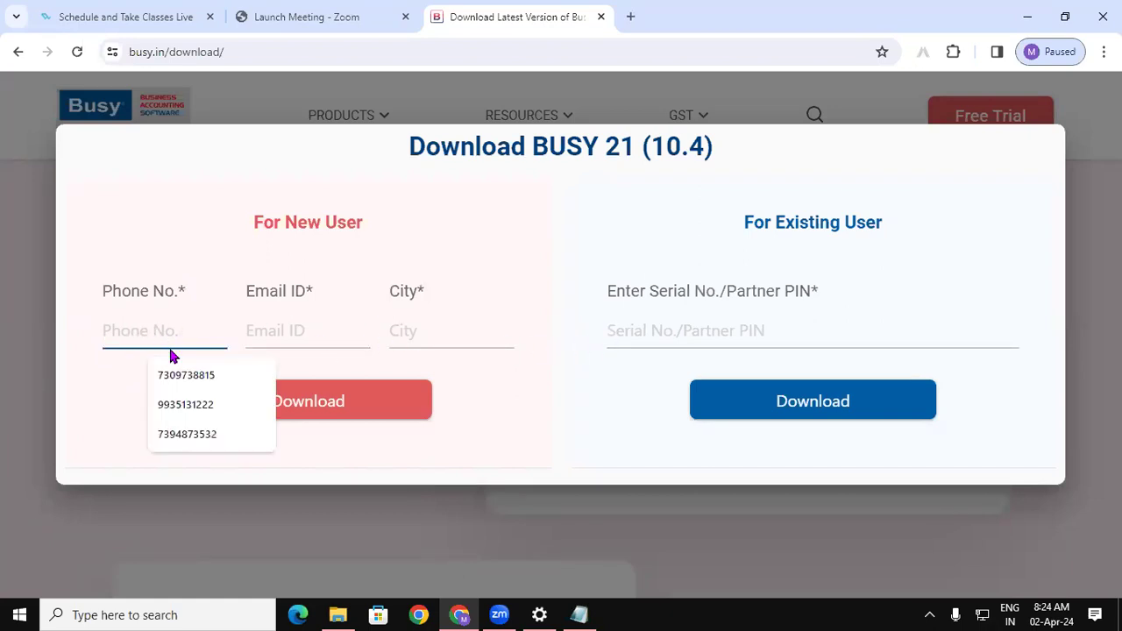
click(174, 401)
click(255, 330)
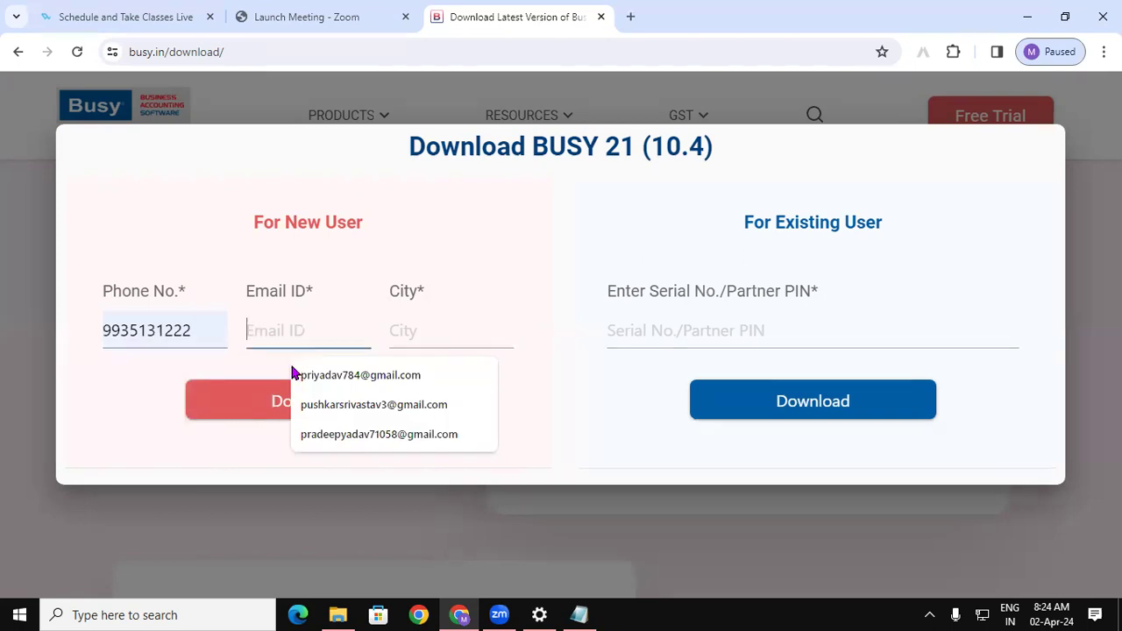
click(331, 404)
click(406, 329)
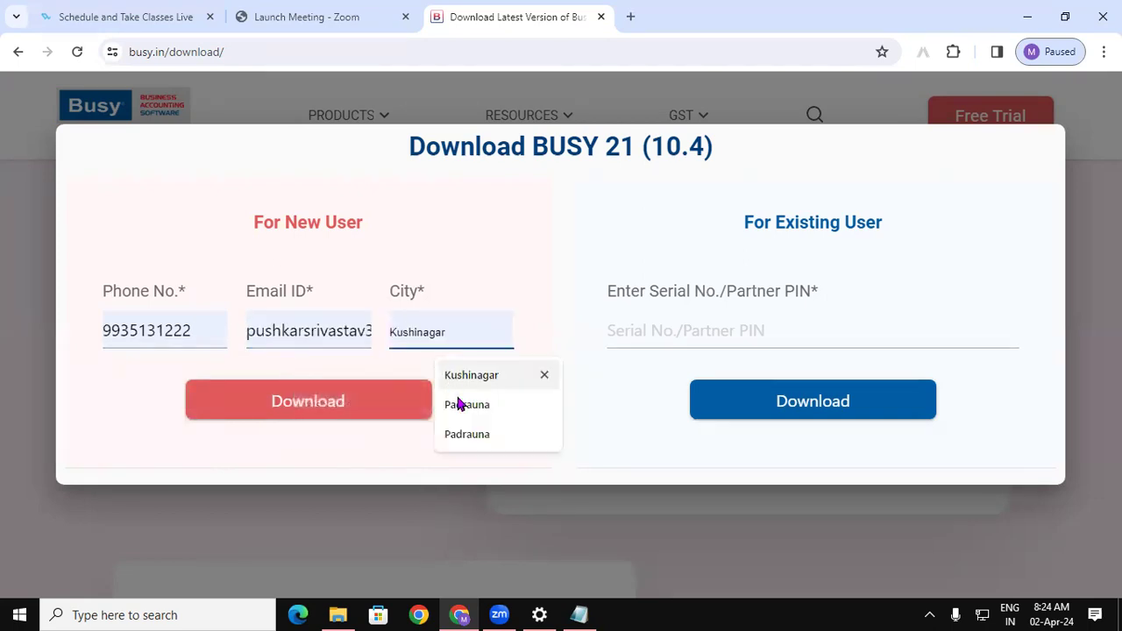
click(464, 408)
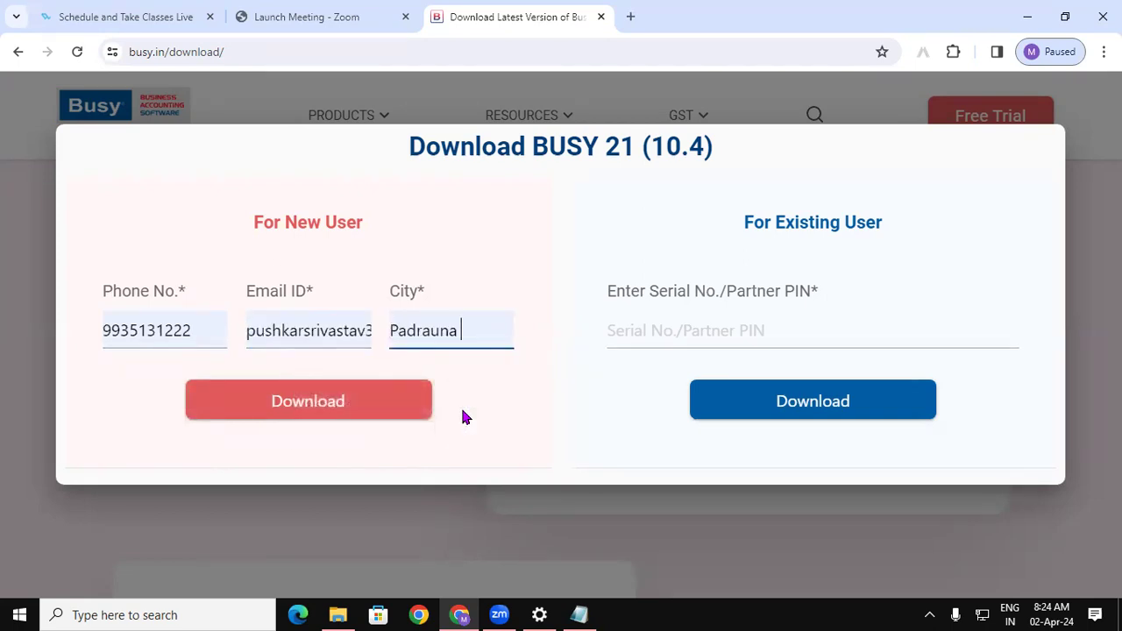
click(273, 402)
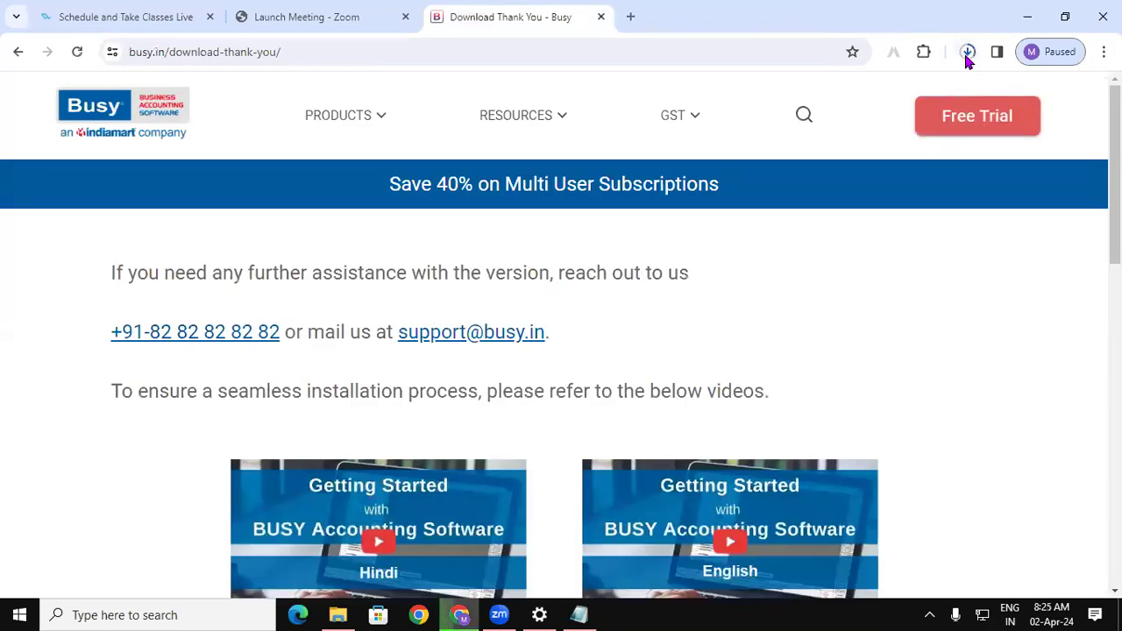
click(967, 53)
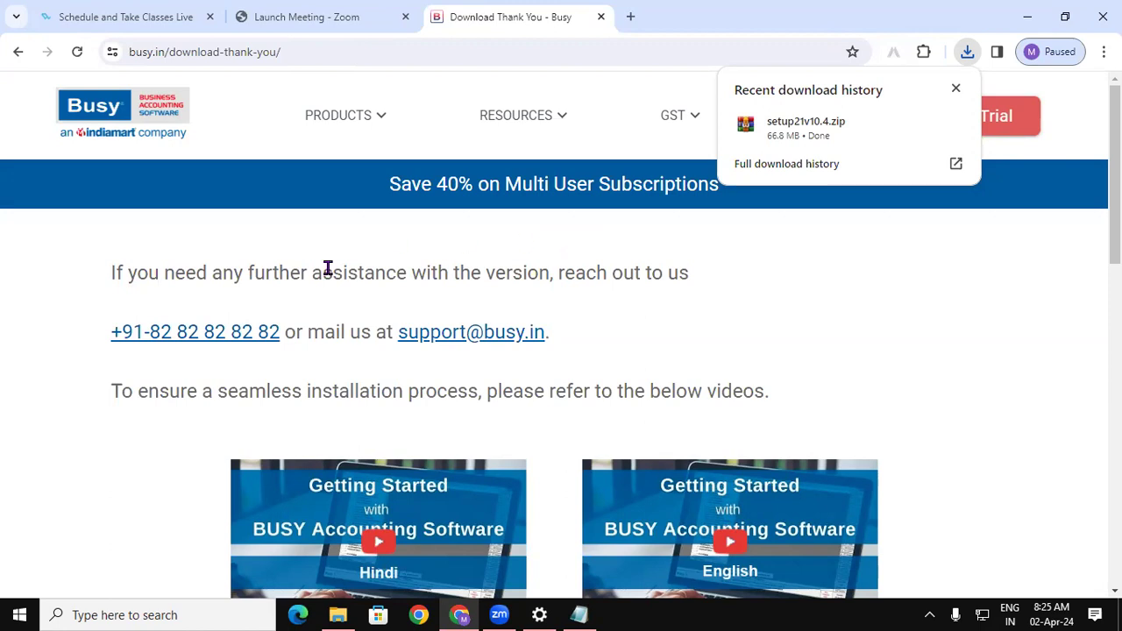
- Search the web for "winrar download" in a new browser tab, checking the setup21v10.4.zip download in between
click(627, 20)
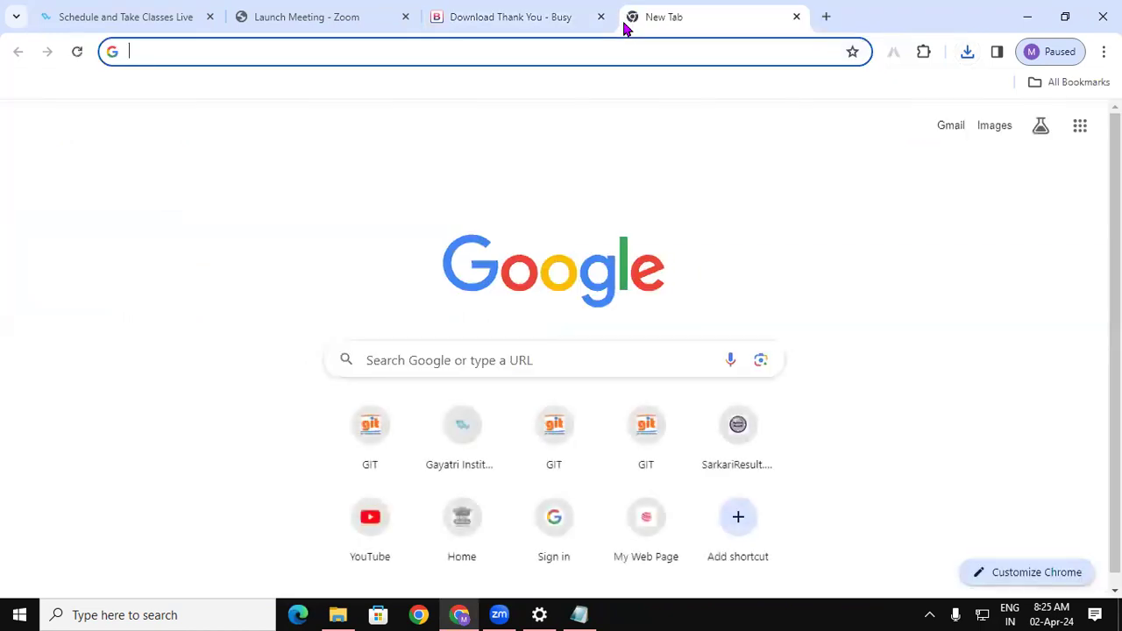
text(WIN)
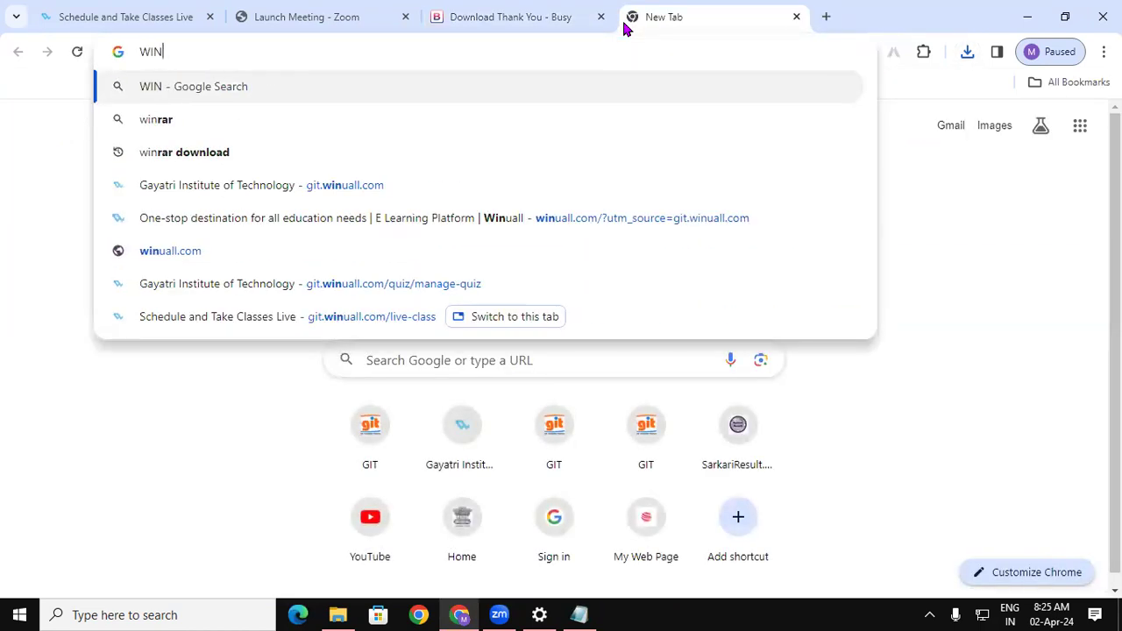
click(552, 10)
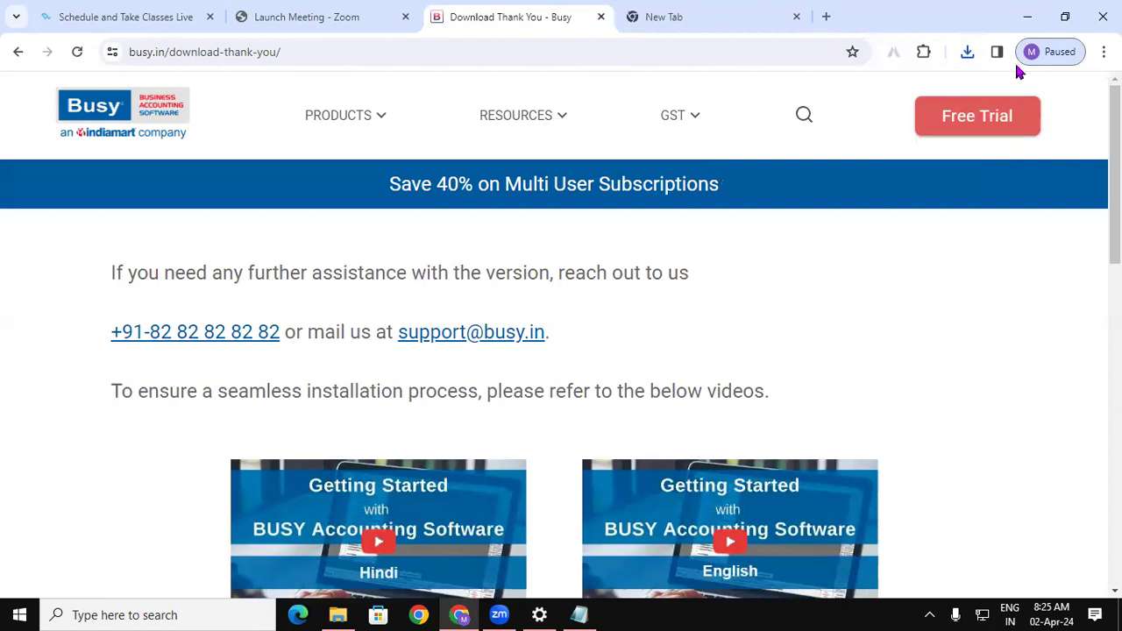
click(966, 53)
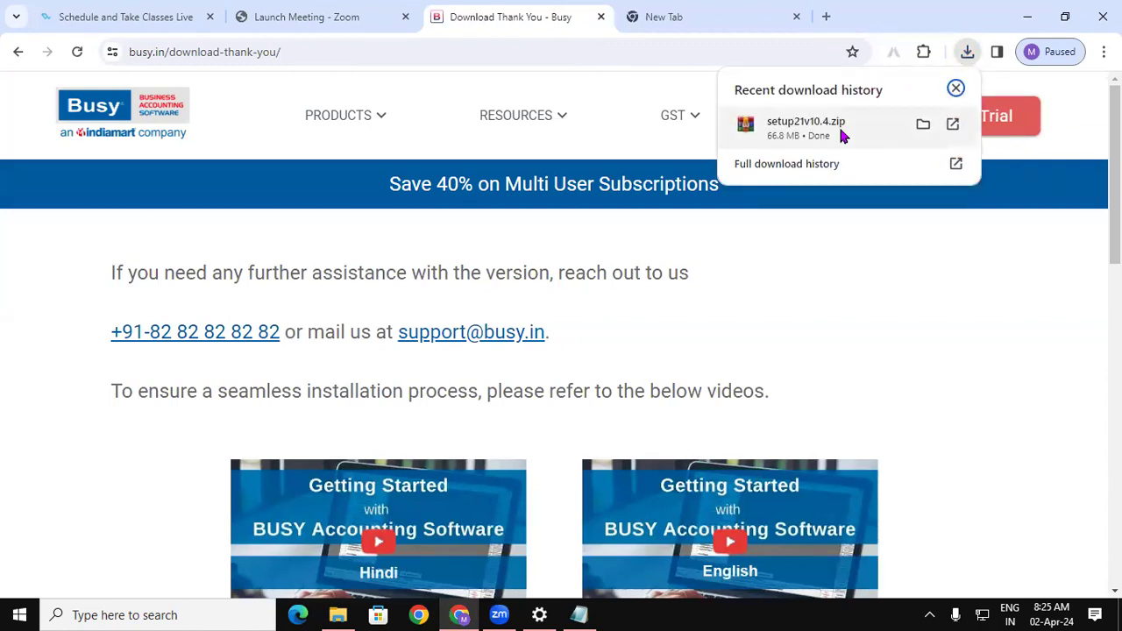
click(699, 13)
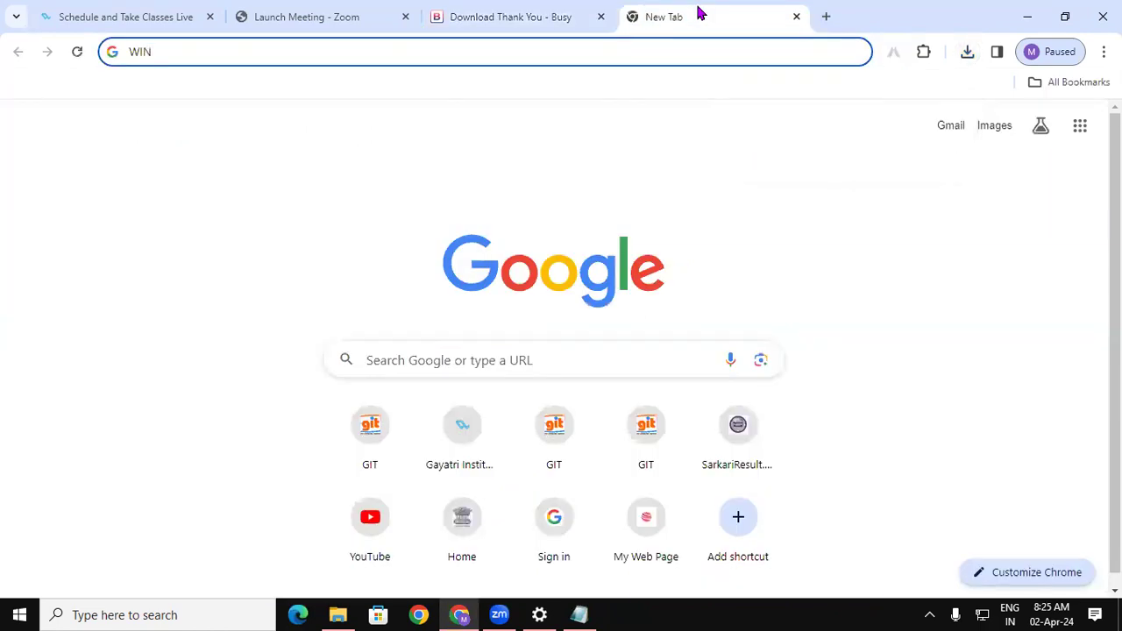
text(RAR)
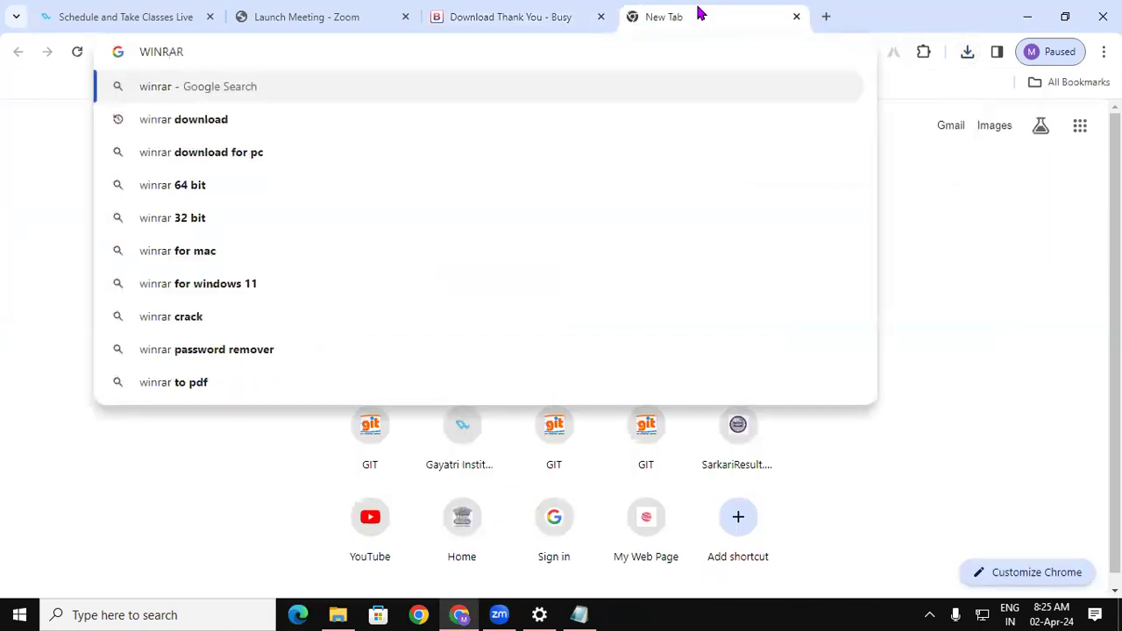
key(Down)
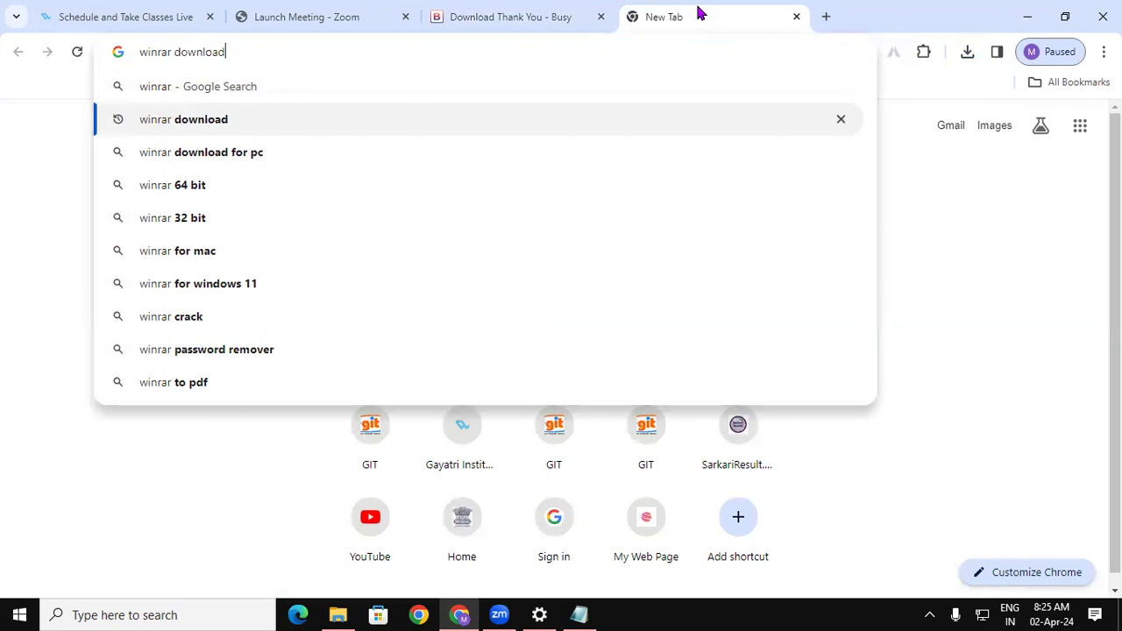
key(Return)
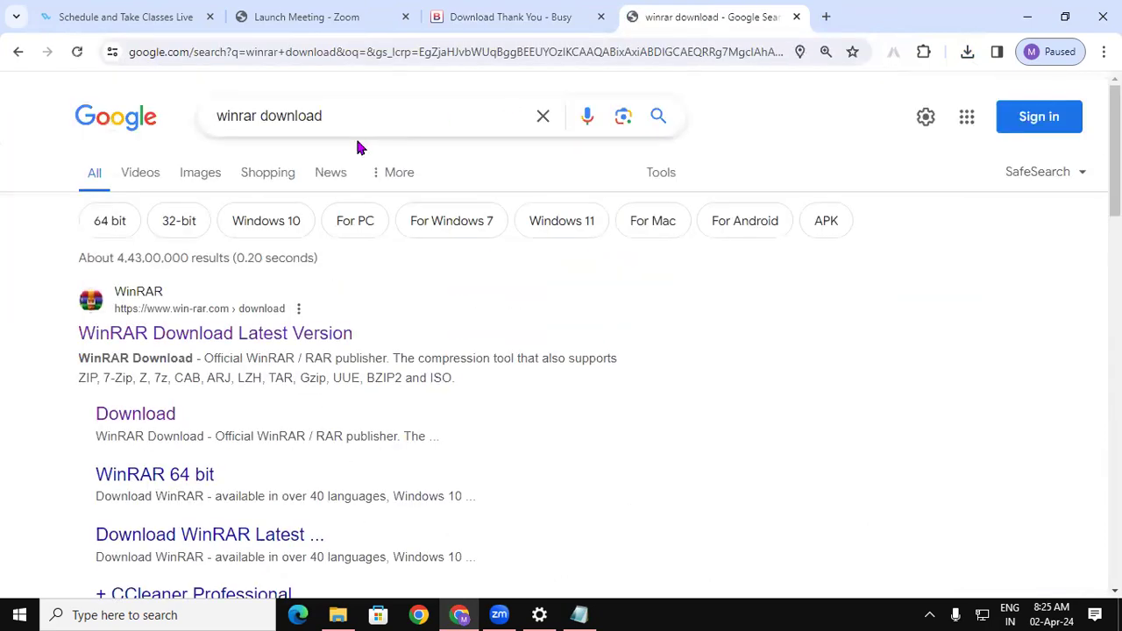
- Open the WinRAR download page from the search results, accept its cookie notice, and go to the list of English versions
click(157, 412)
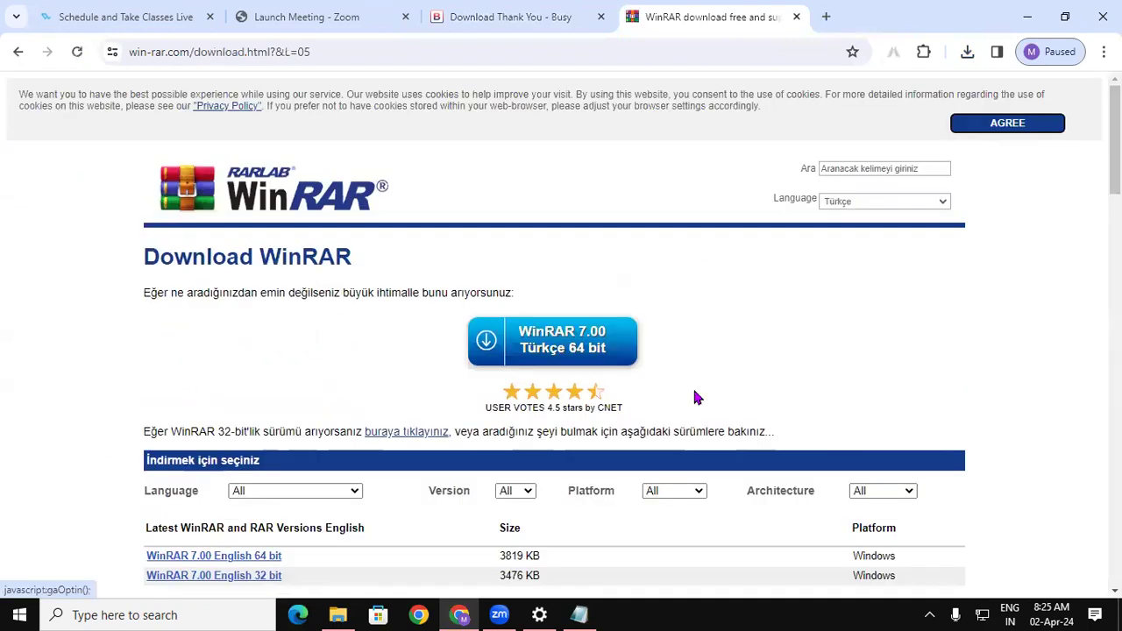
click(1007, 122)
scroll(1007, 123, down, 3)
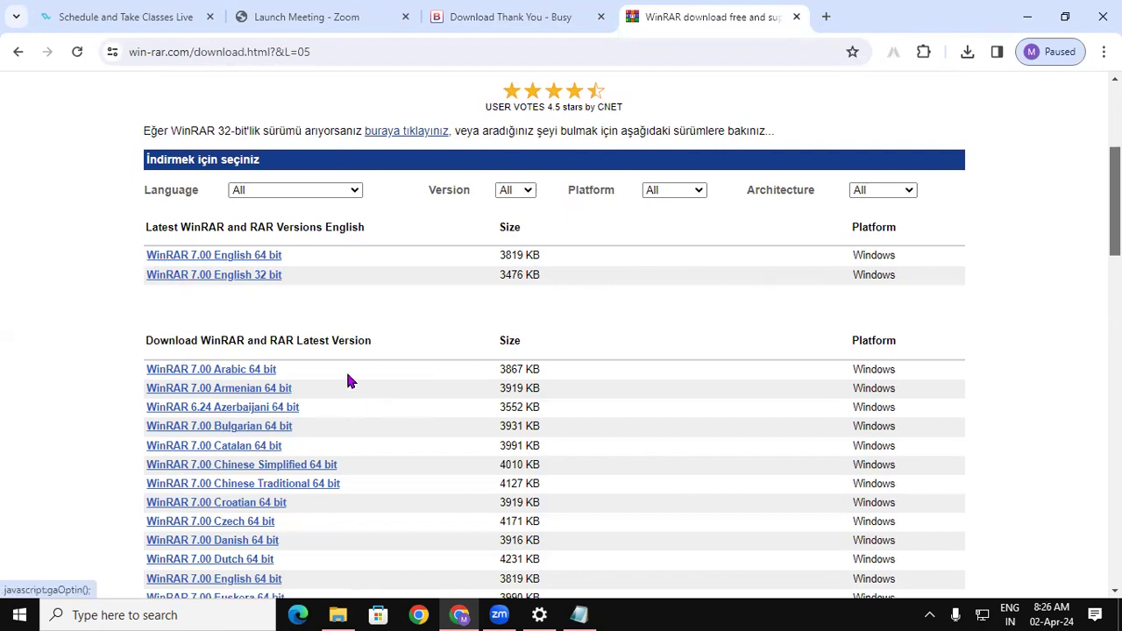
- Show the desktop and open the properties of This PC to check the system type
key(super+d)
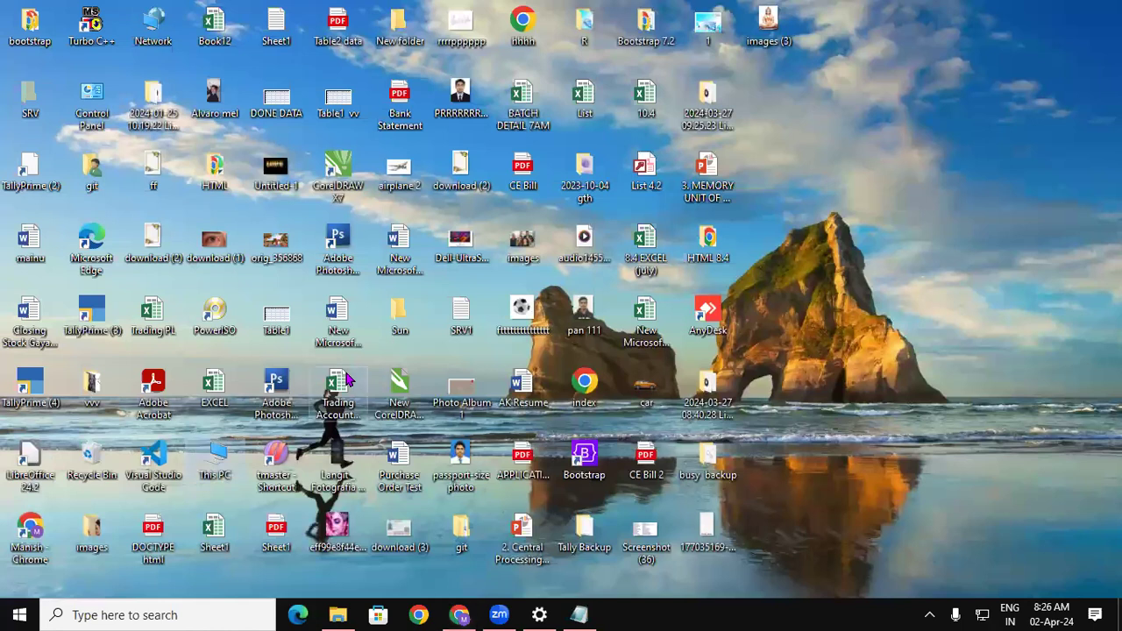
right_click(219, 451)
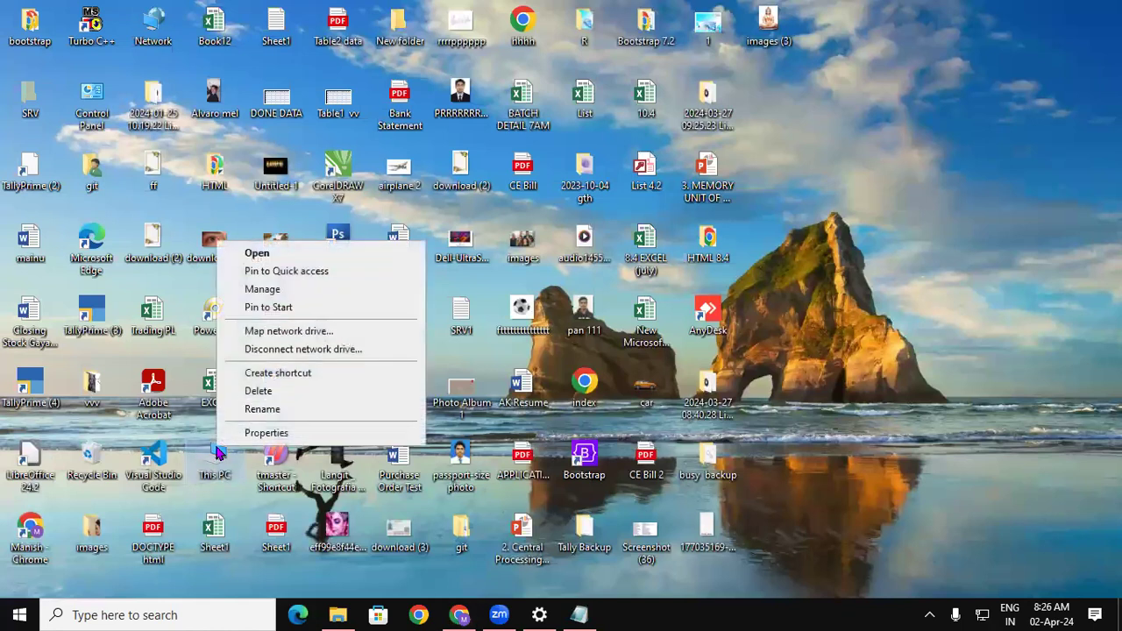
click(263, 433)
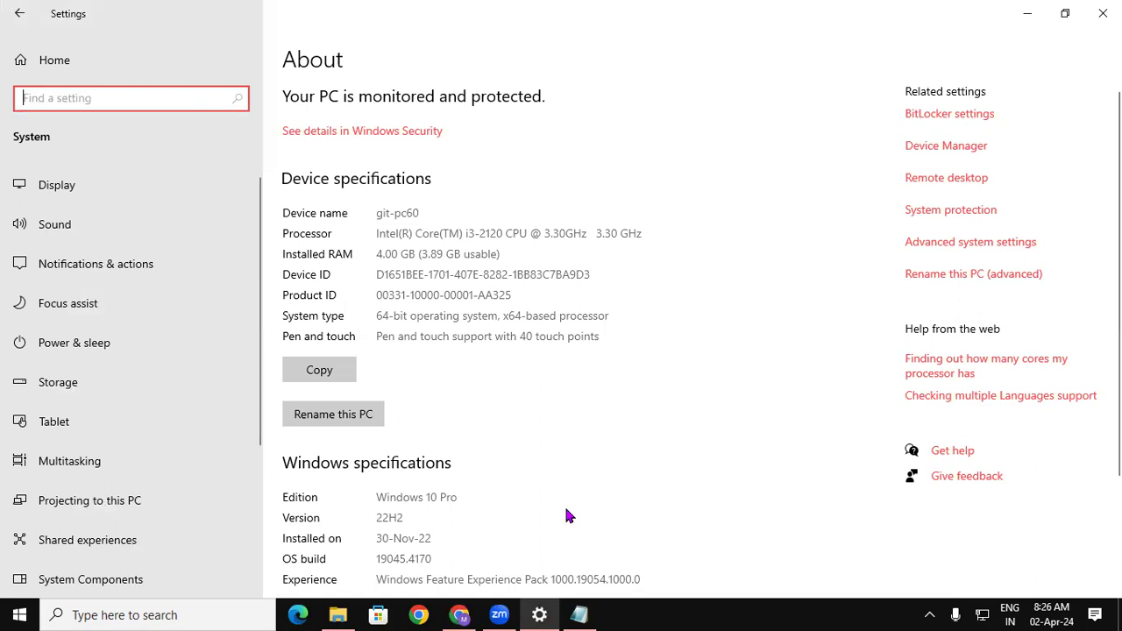
- Return to the WinRAR download page in the browser and download WinRAR 7.00 English 64 bit
mouse_move(453, 615)
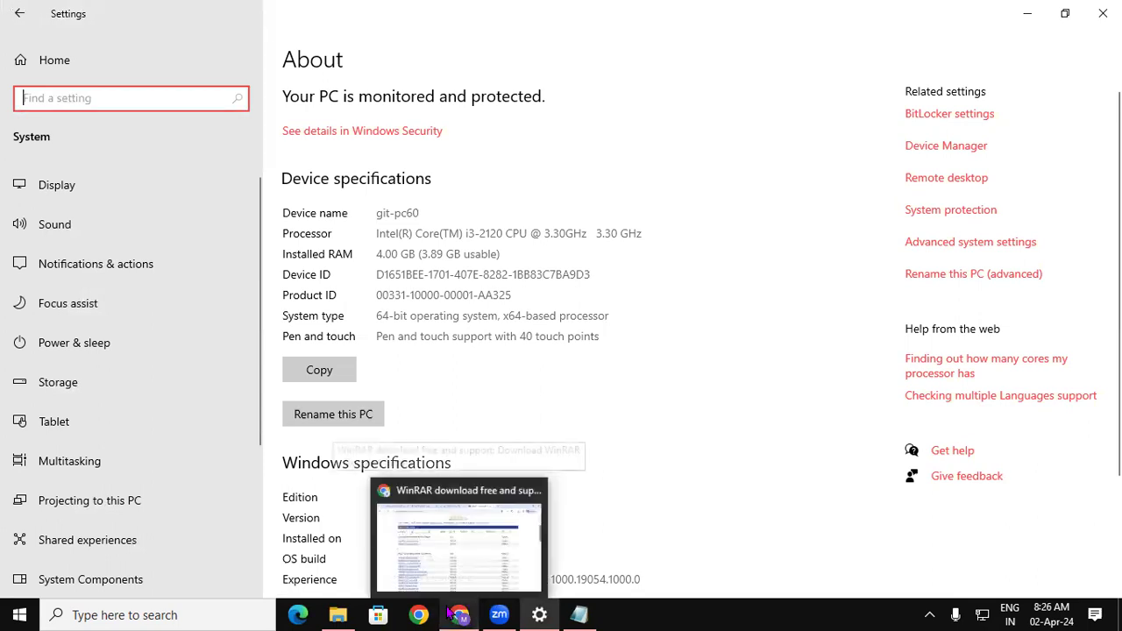
click(436, 528)
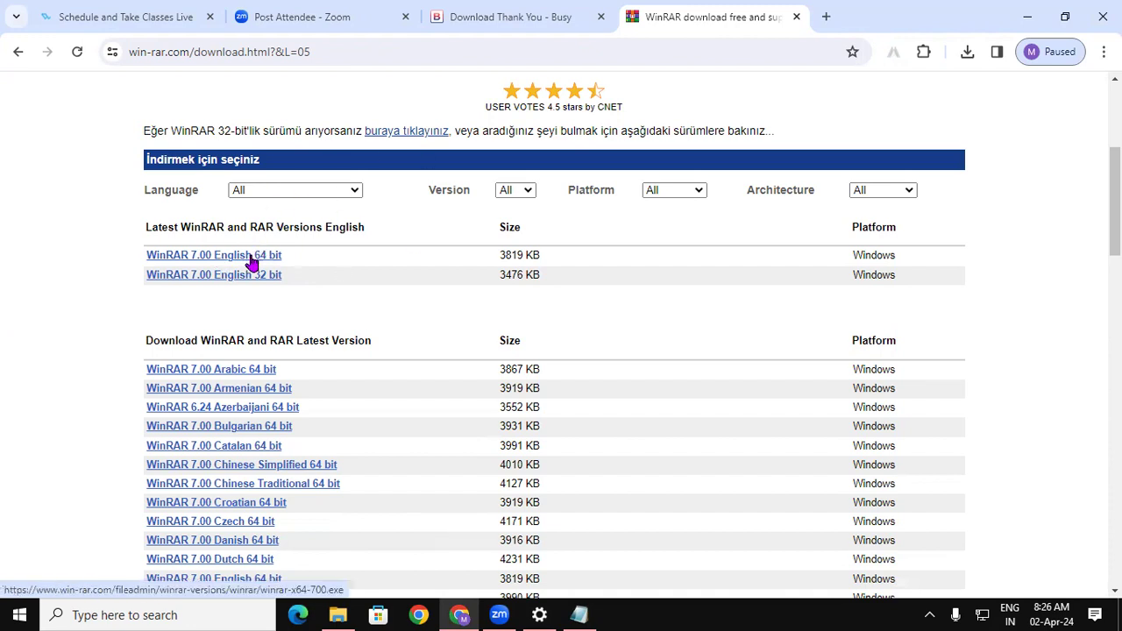
click(242, 256)
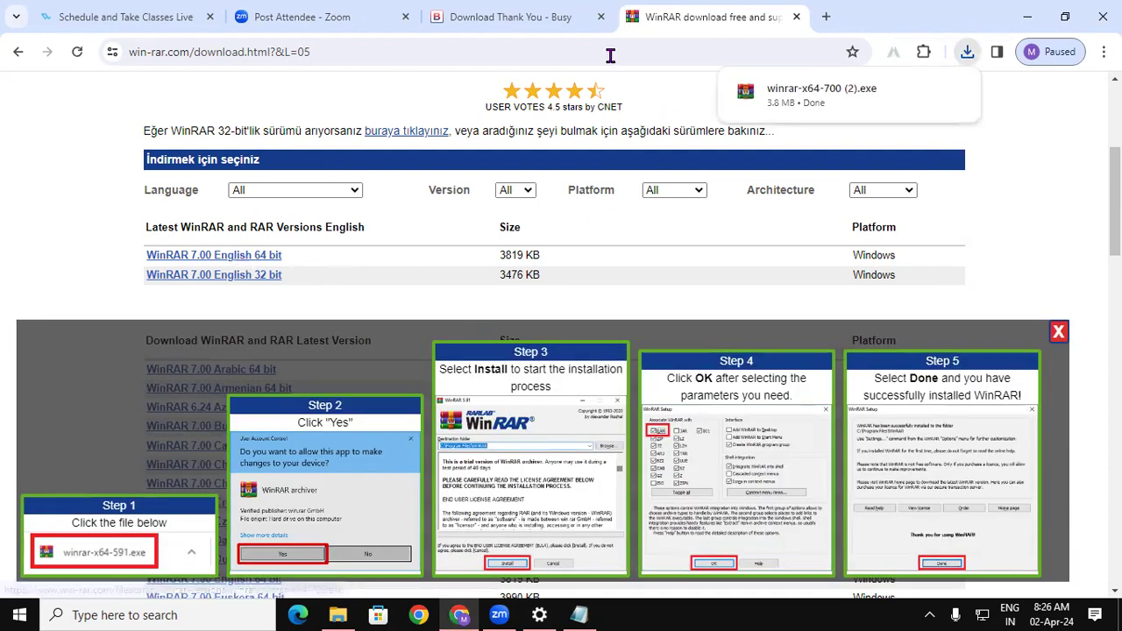
- Go back to the BUSY thank-you page, view the recent downloads, and show winrar-x64-700 (2).exe in its folder
click(536, 12)
click(967, 52)
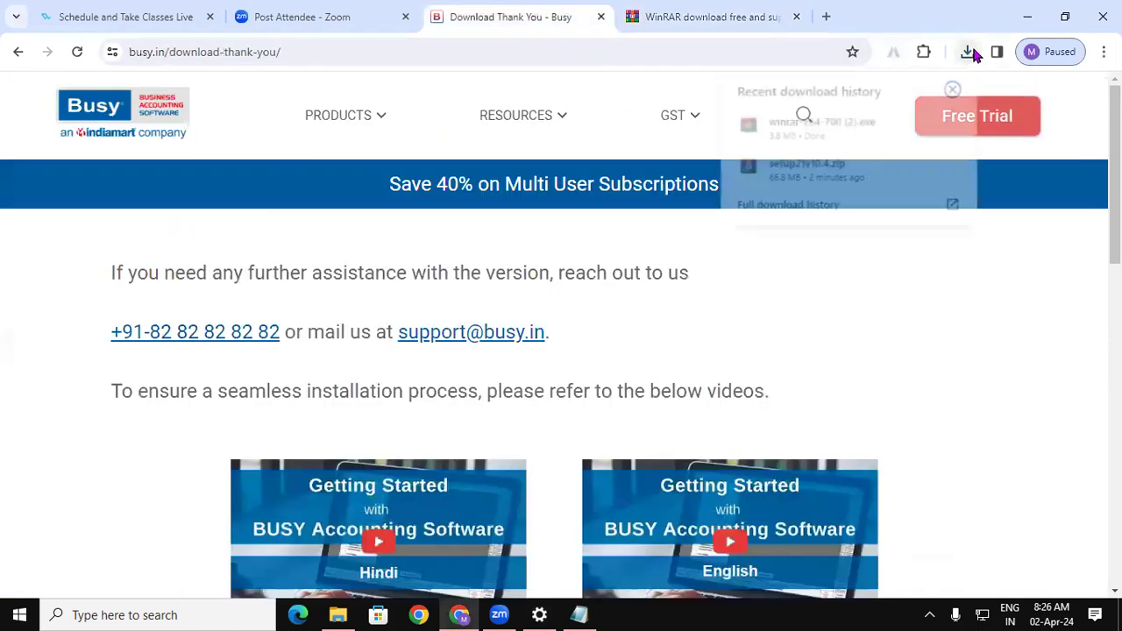
mouse_move(829, 167)
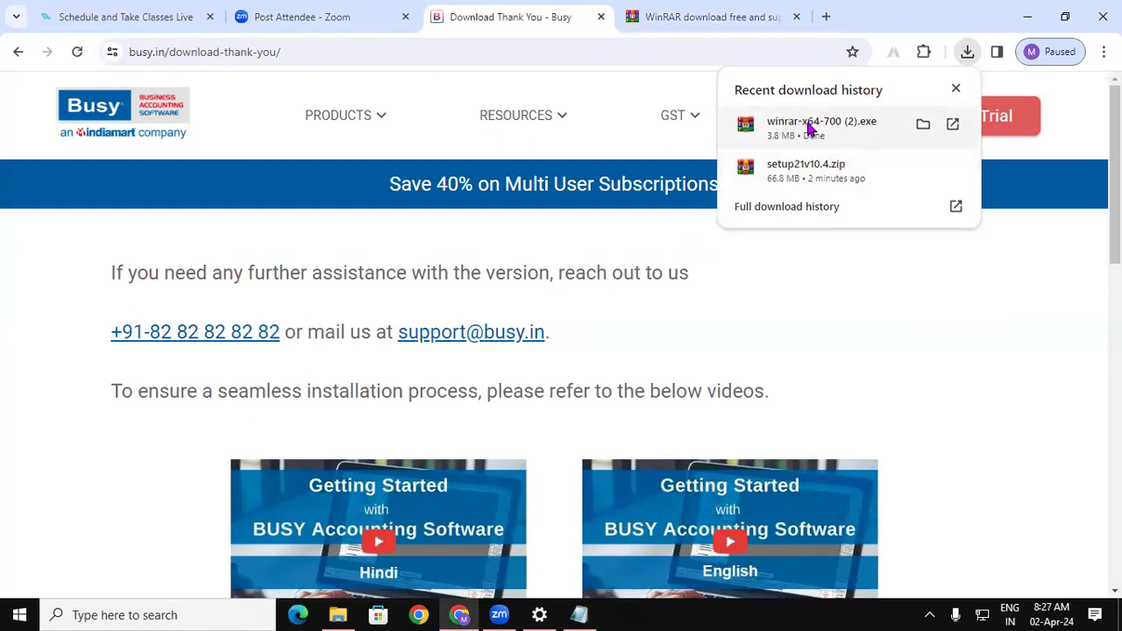
click(922, 125)
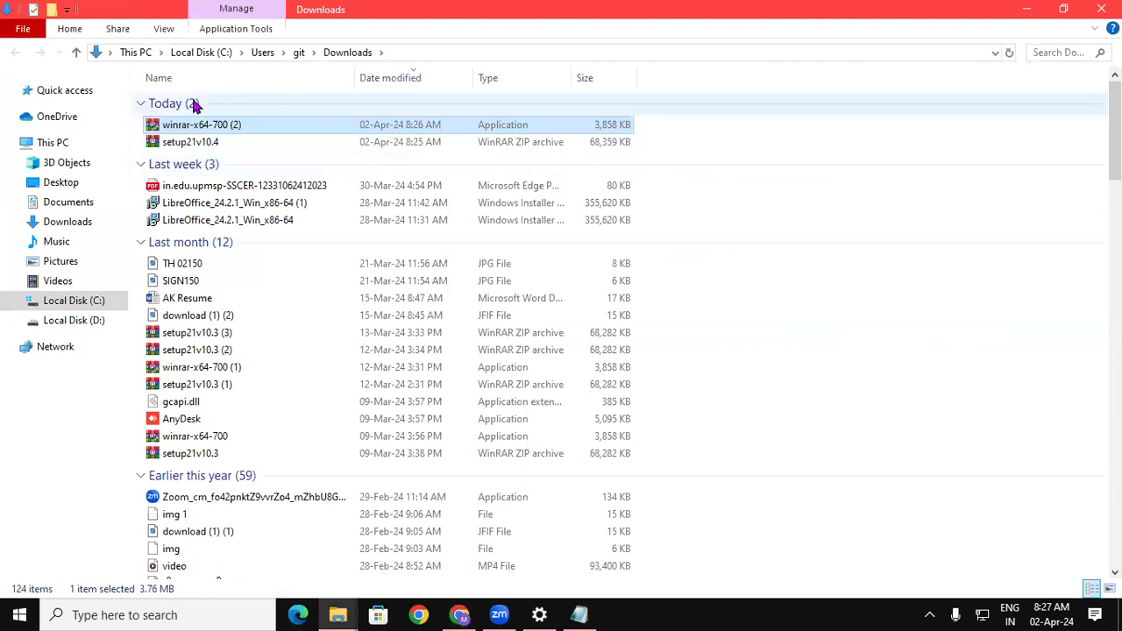
- Run the winrar-x64-700 (2) installer, allow it to make changes, and install WinRAR to C:\Program Files\WinRAR
double_click(189, 126)
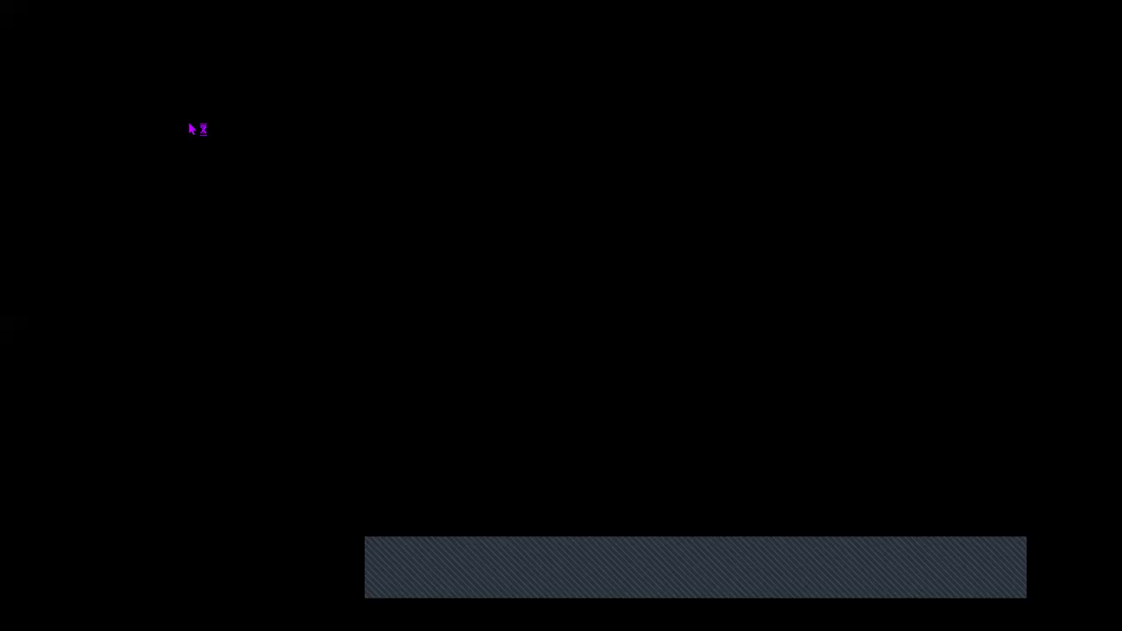
click(470, 429)
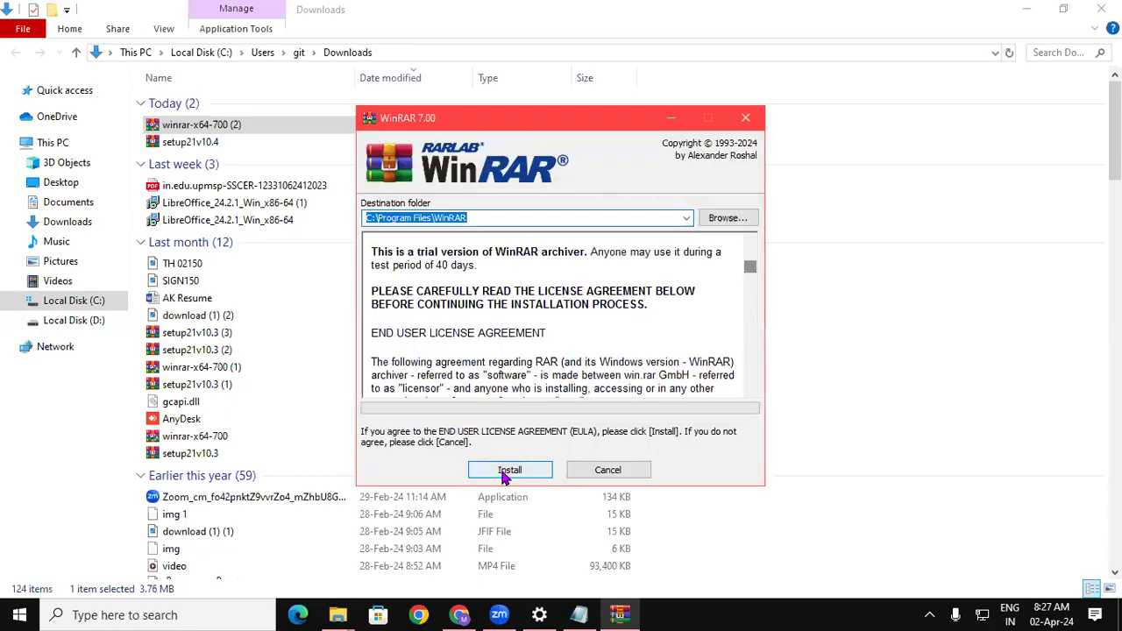
click(505, 471)
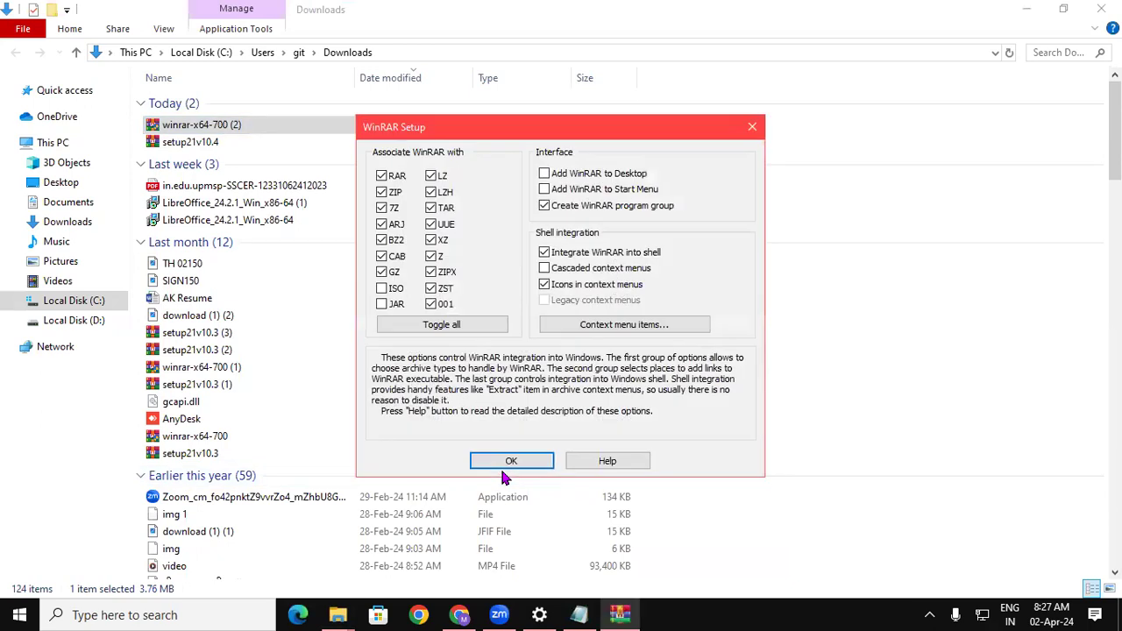
- Associate WinRAR with ISO and JAR files as well, accept the setup options, and finish the WinRAR setup
click(381, 303)
click(381, 287)
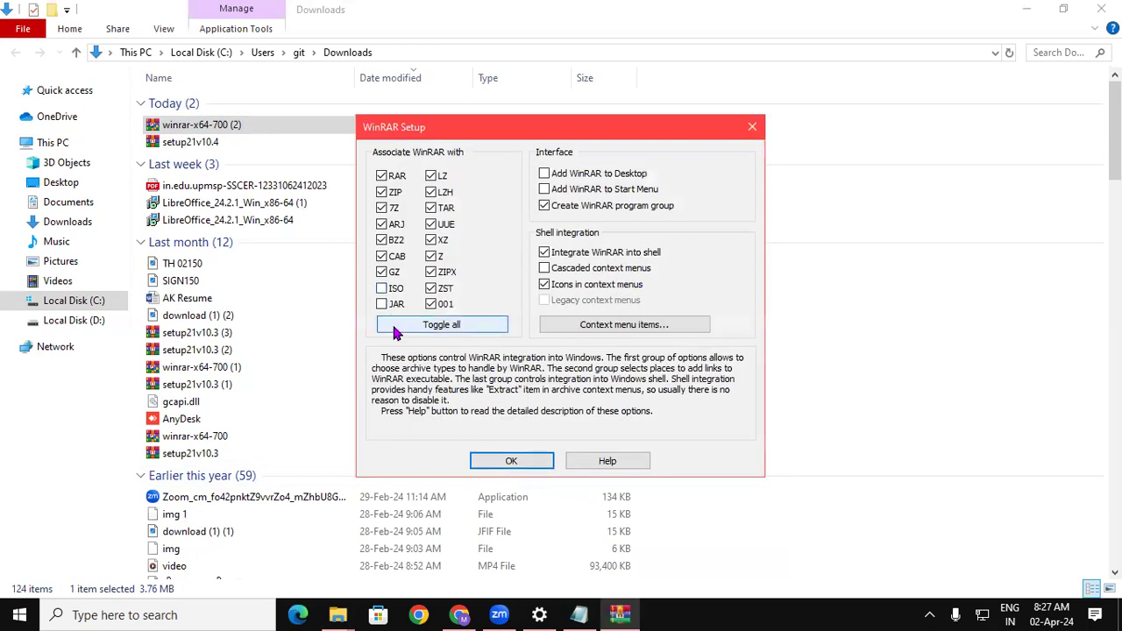
click(381, 287)
click(383, 303)
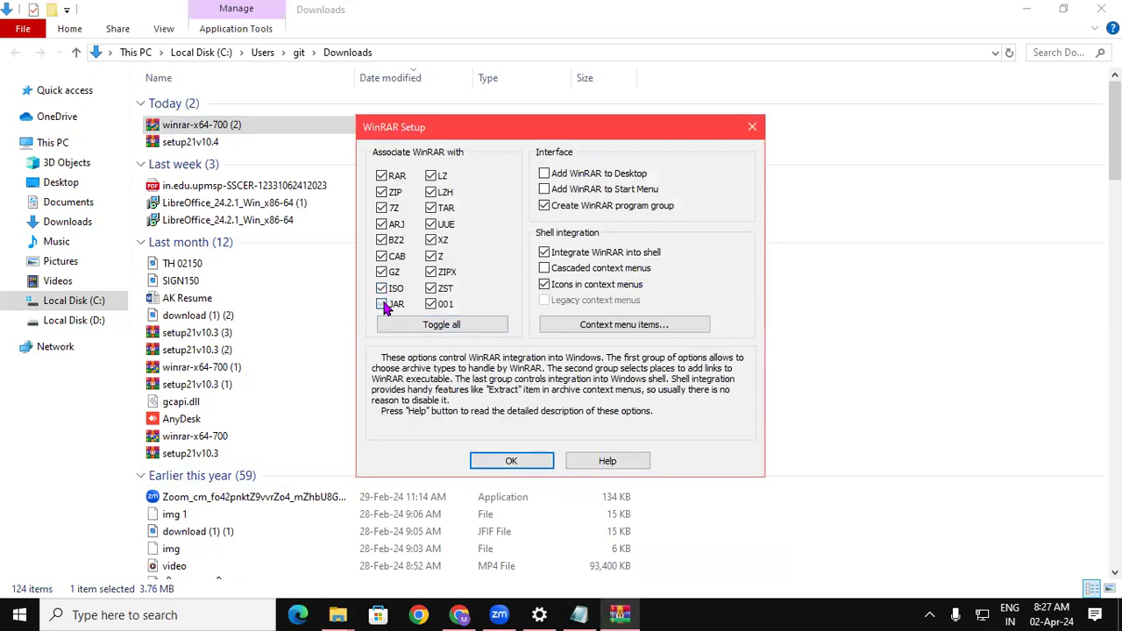
click(507, 462)
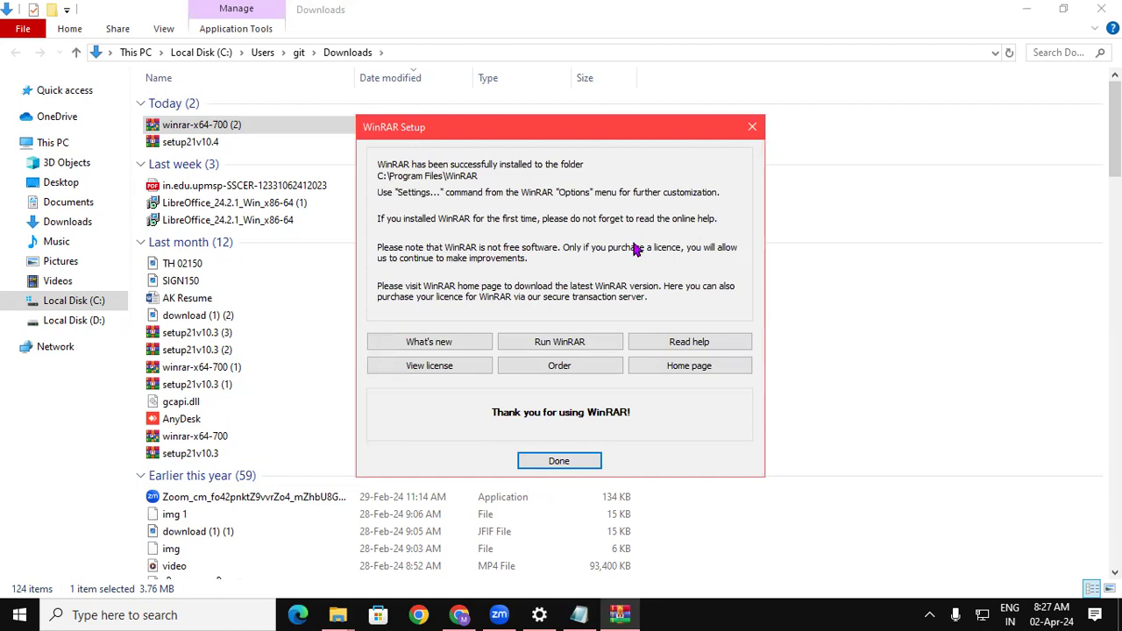
click(559, 462)
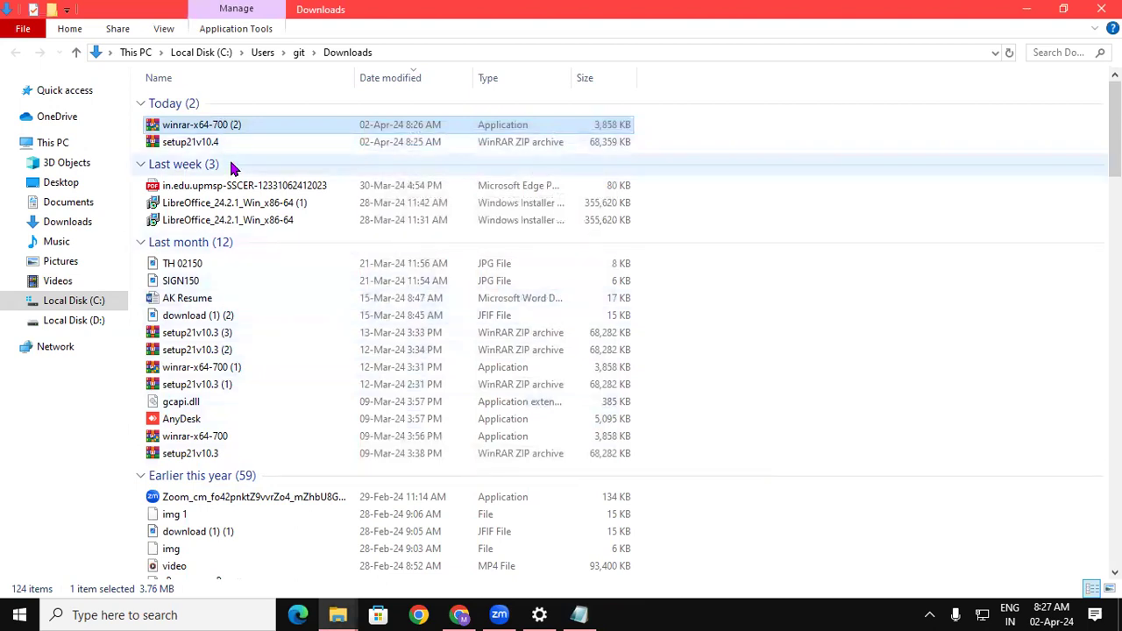
- Open the setup21v10.4 archive in WinRAR, dismiss the licence reminder, and launch setup.exe from it
double_click(189, 143)
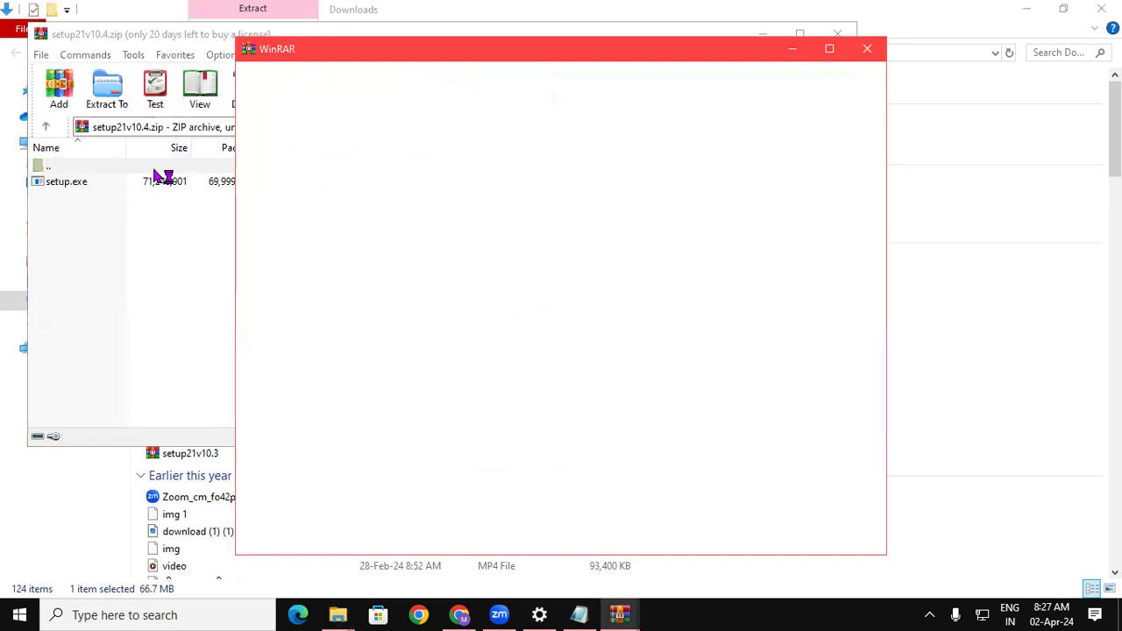
click(875, 50)
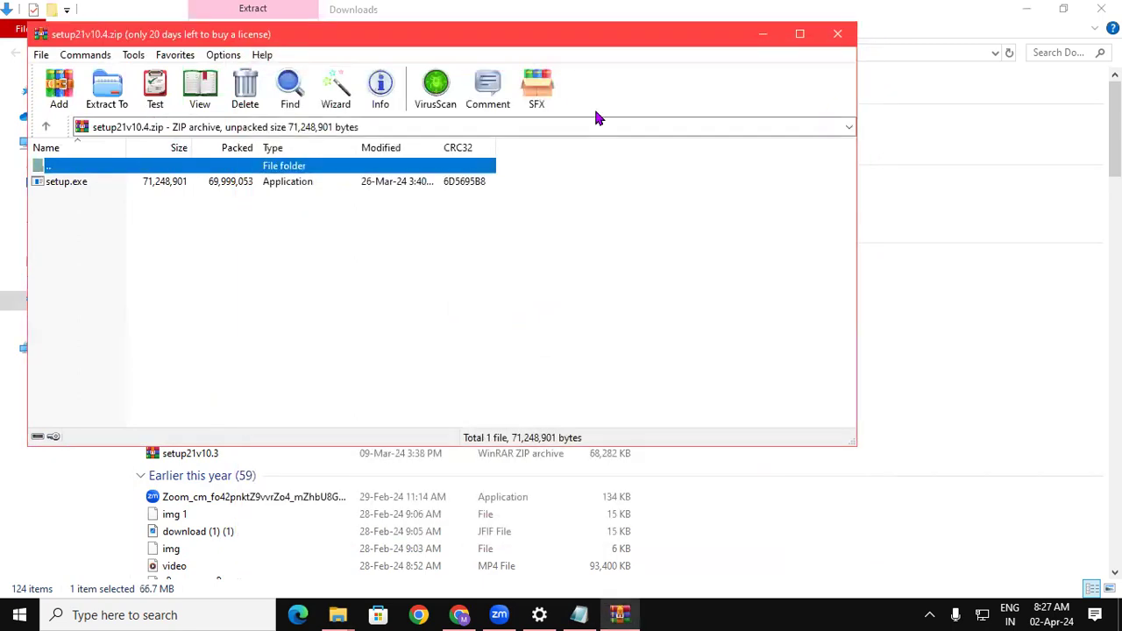
double_click(70, 184)
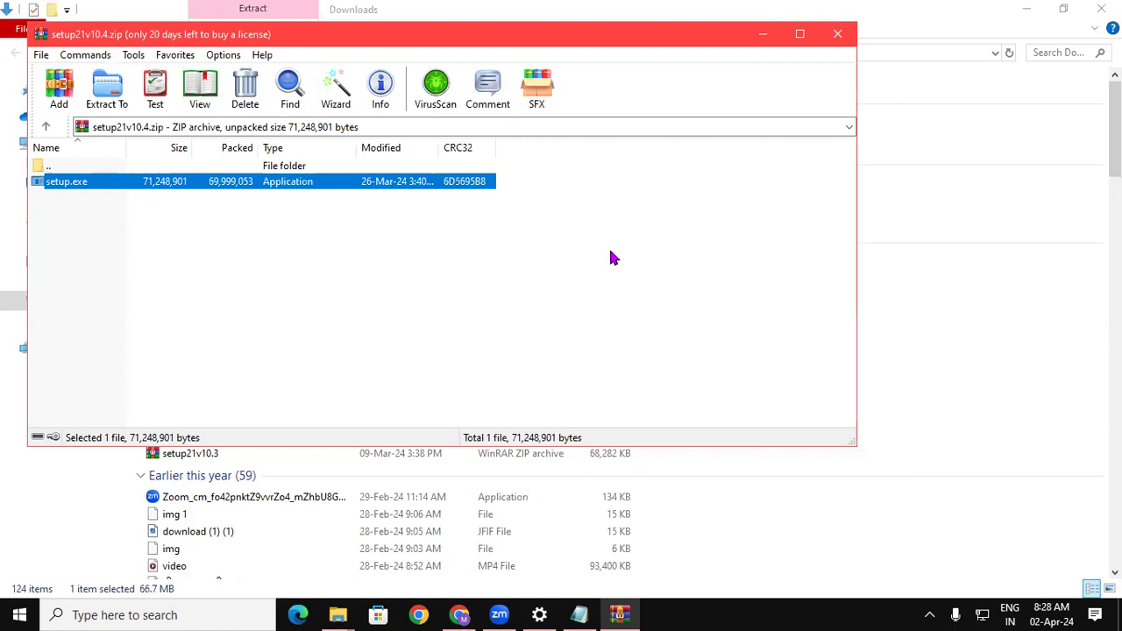
- Run setup.exe from the setup21v10.4 archive and allow it to make changes to the computer
double_click(275, 187)
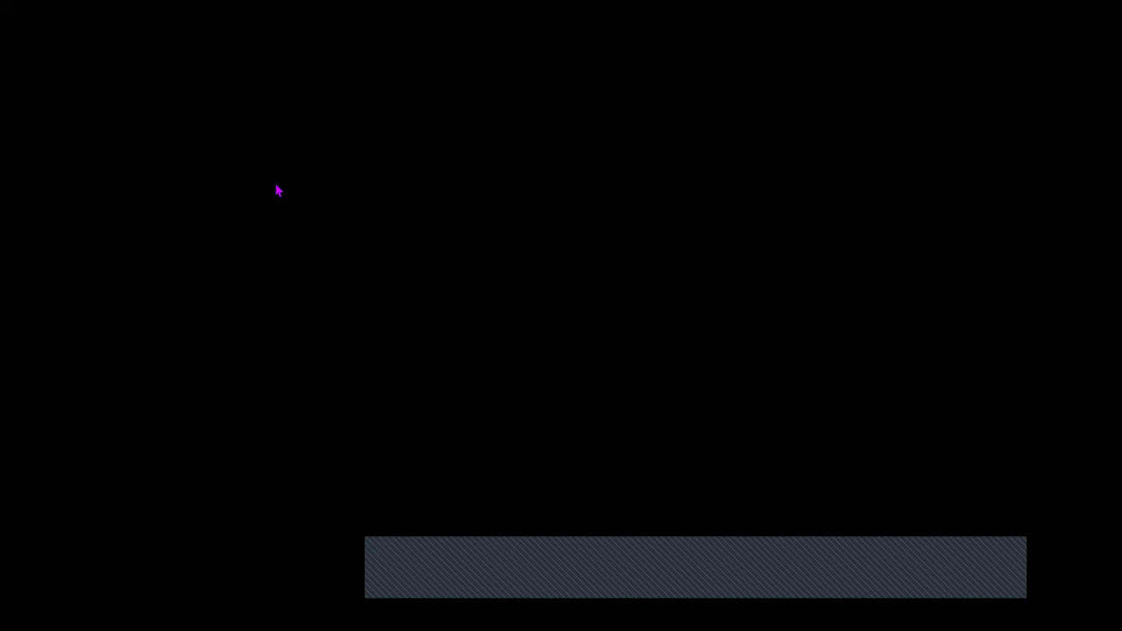
click(458, 426)
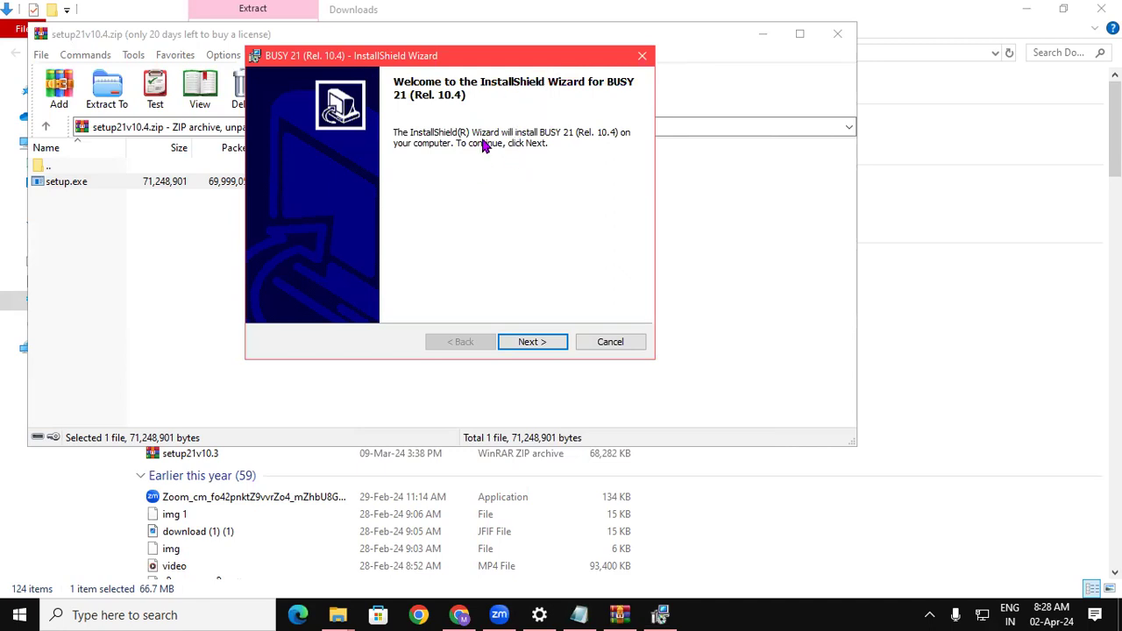
- Show the desktop, open This PC in a maximized window, and open Local Disk (D:)
key(super+d)
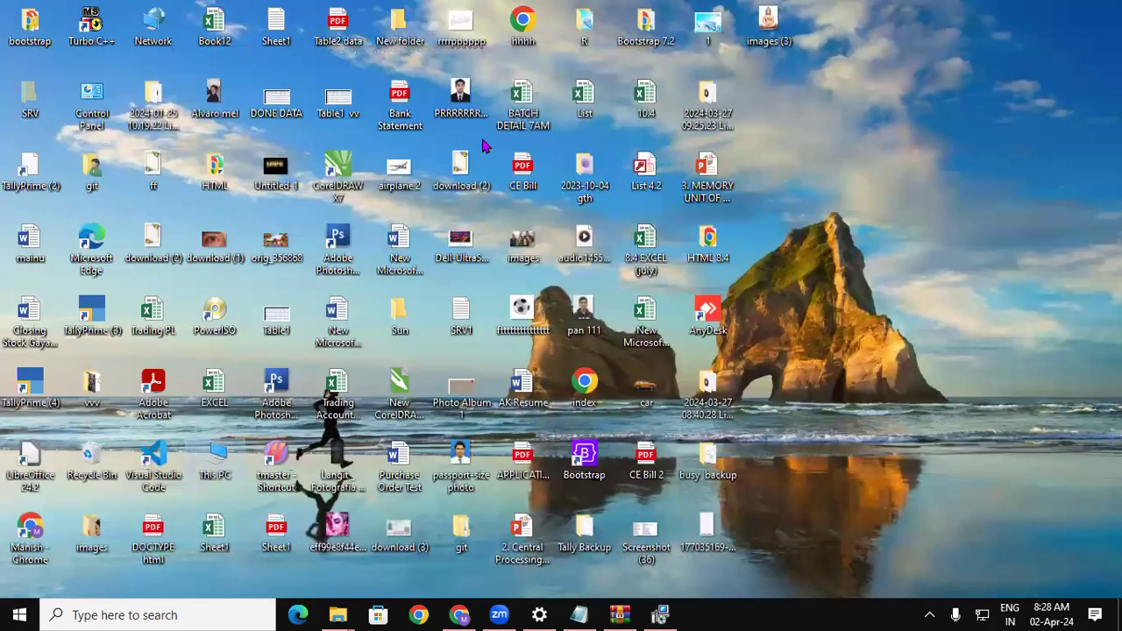
double_click(215, 473)
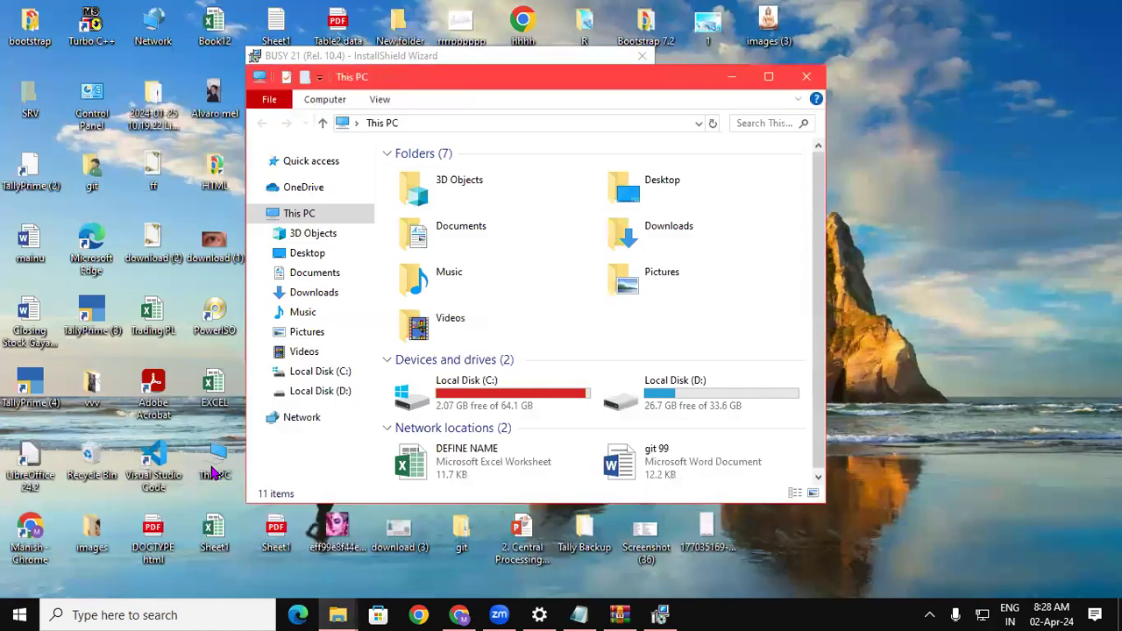
click(767, 81)
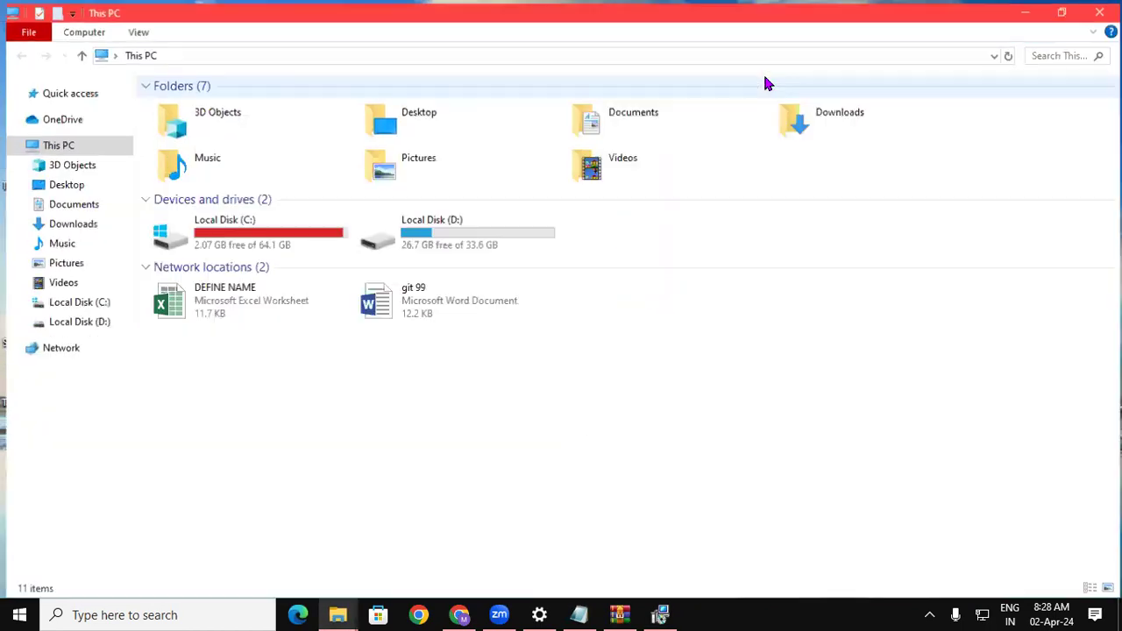
click(399, 241)
double_click(399, 241)
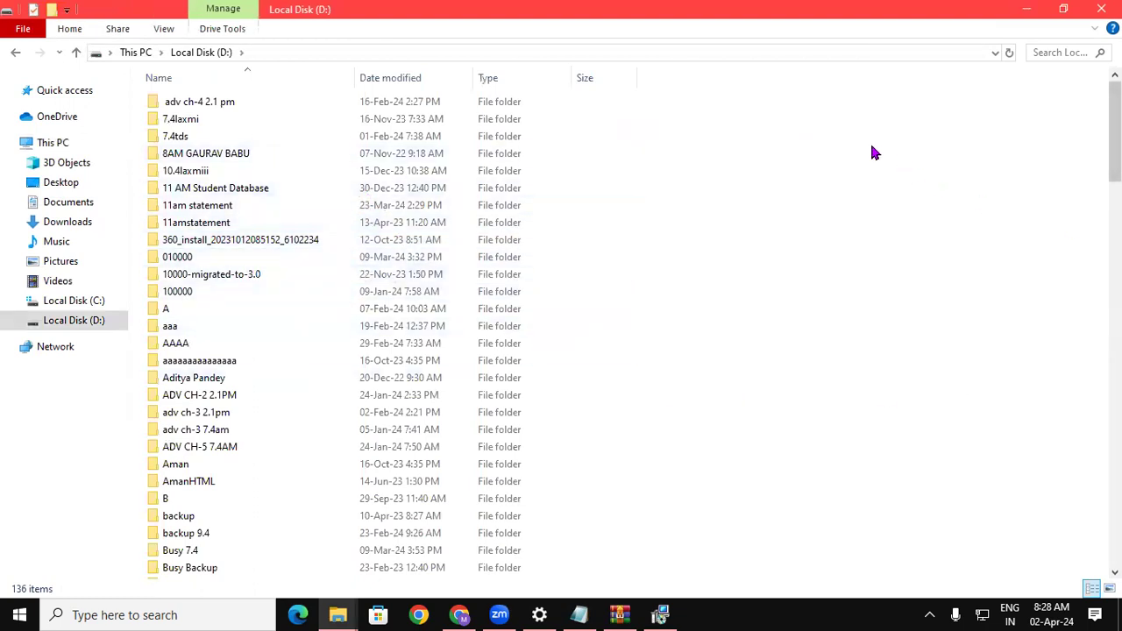
- Create a new folder on Local Disk (D:), try to name it BusyWin, and decline merging it with the existing folder
right_click(741, 116)
mouse_move(809, 334)
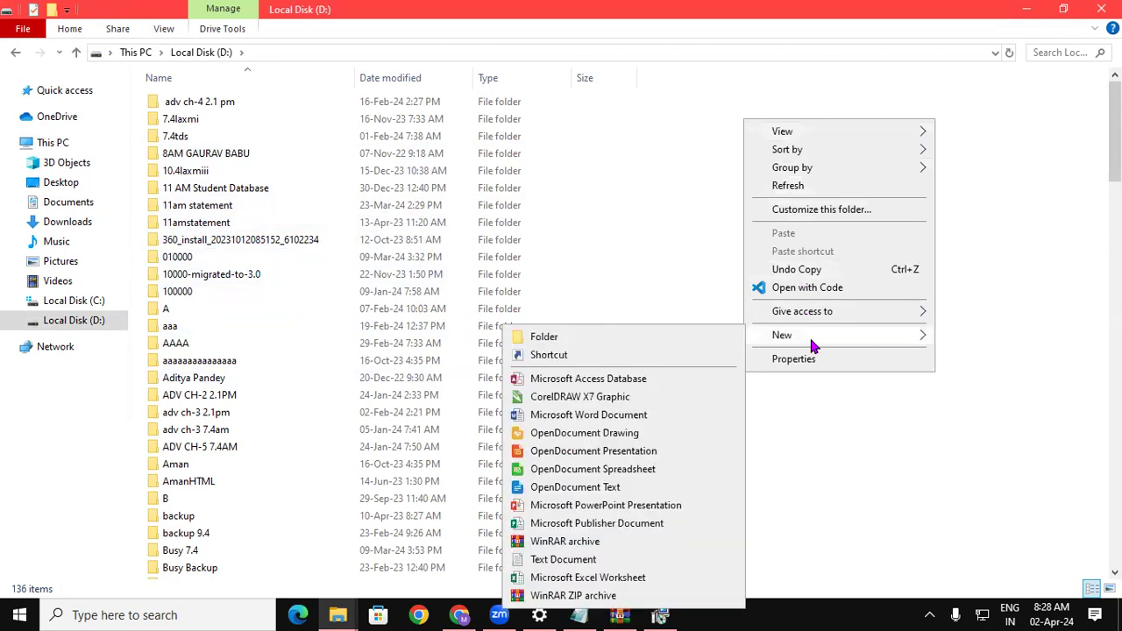
click(659, 344)
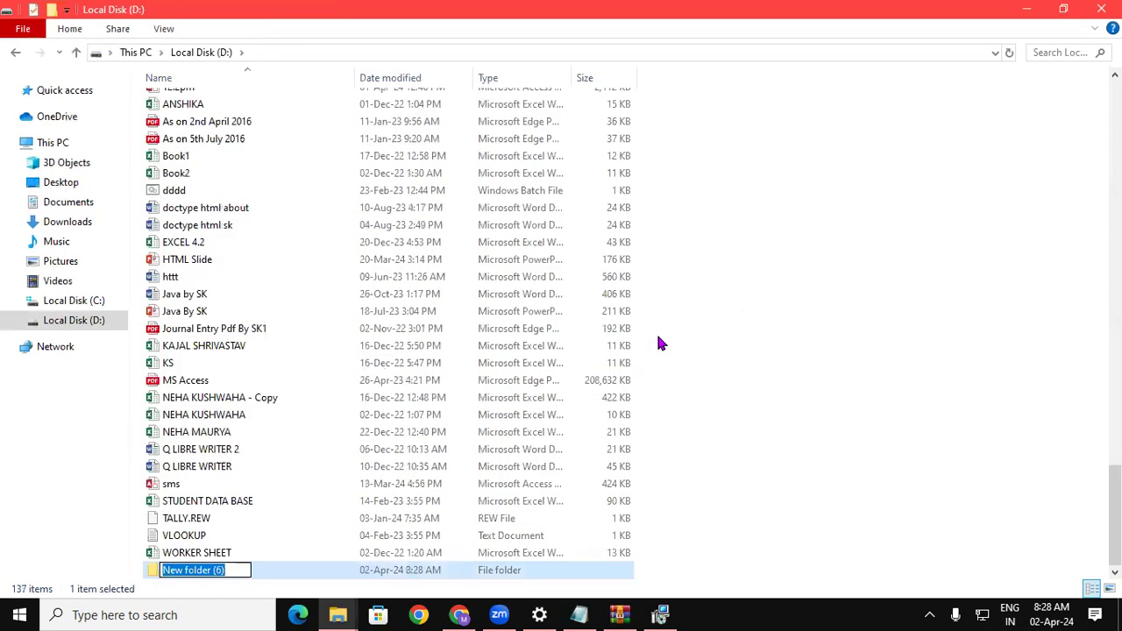
text(bUSY)
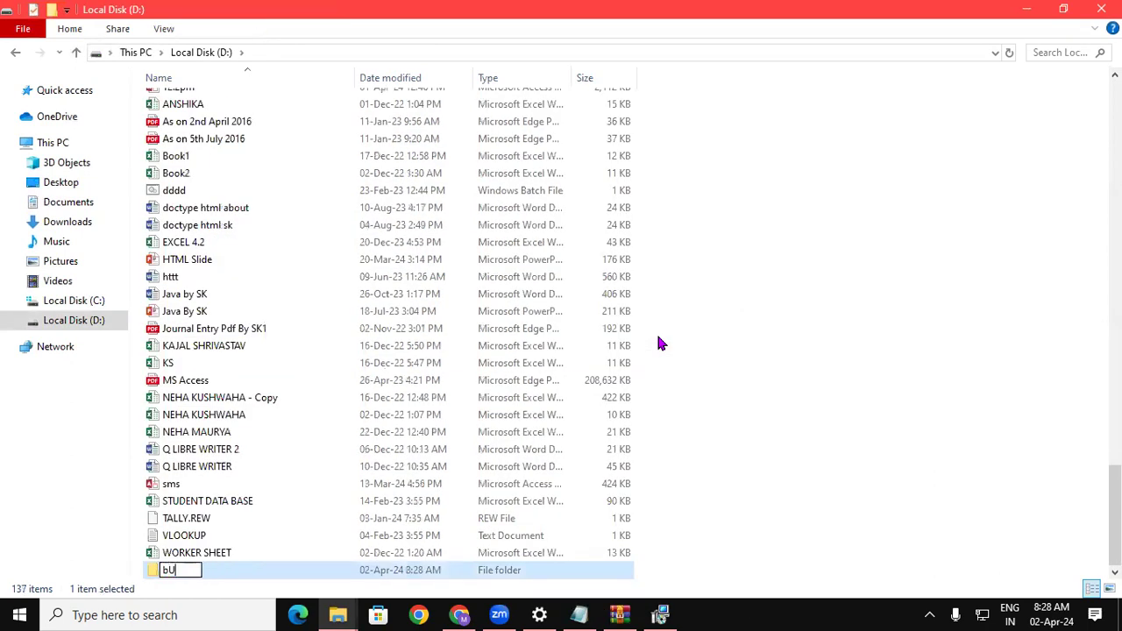
key(BackSpace)
key(BackSpace)
key(BackSpace)
key(BackSpace)
text(BusyWin)
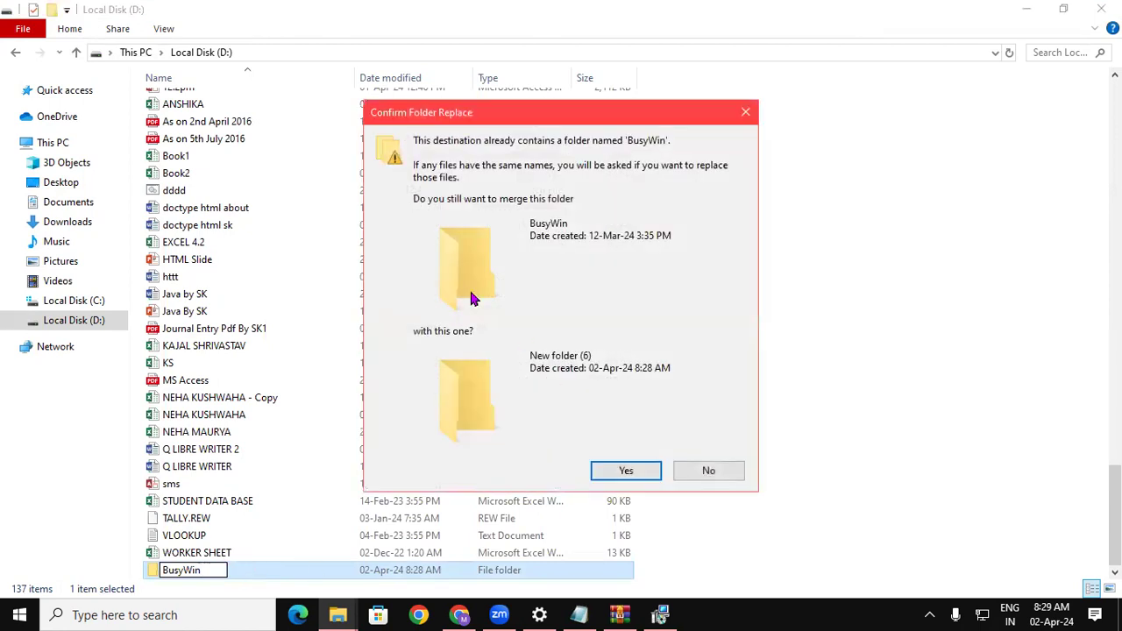
click(728, 476)
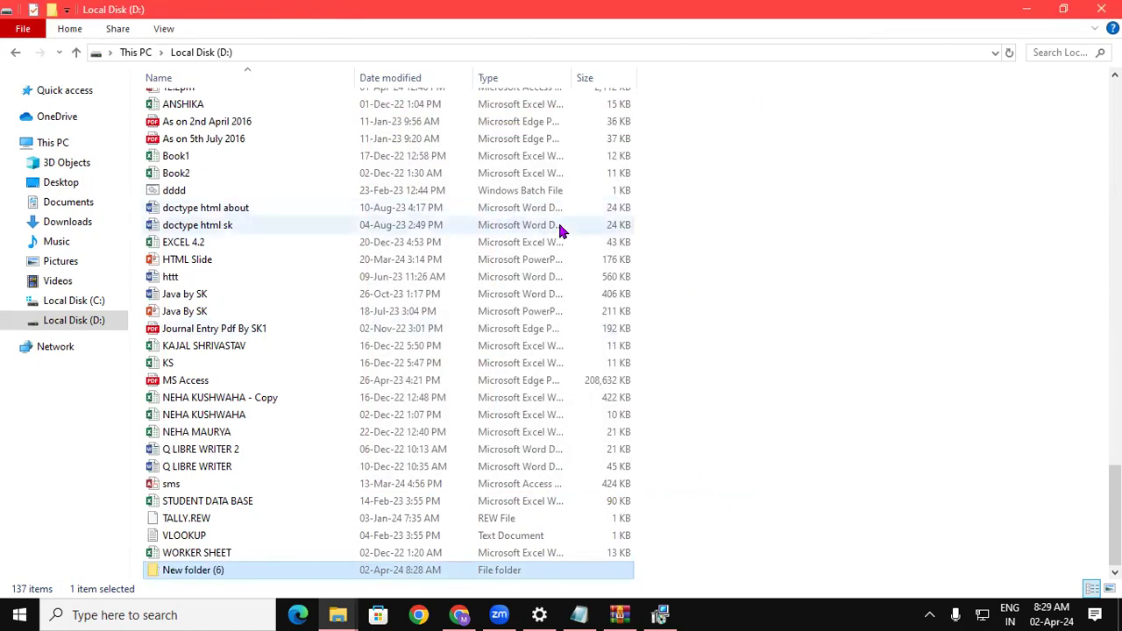
- Return to the BUSY 21 (Rel. 10.4) installation wizard, accept the license agreement terms, and continue to the destination folder page
click(660, 617)
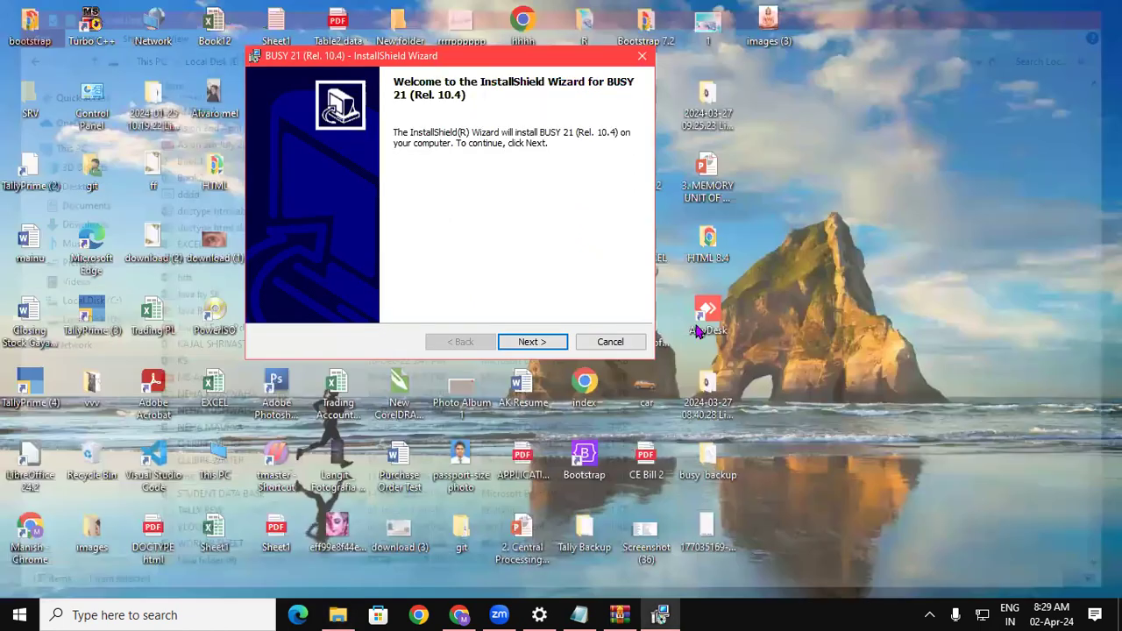
click(561, 342)
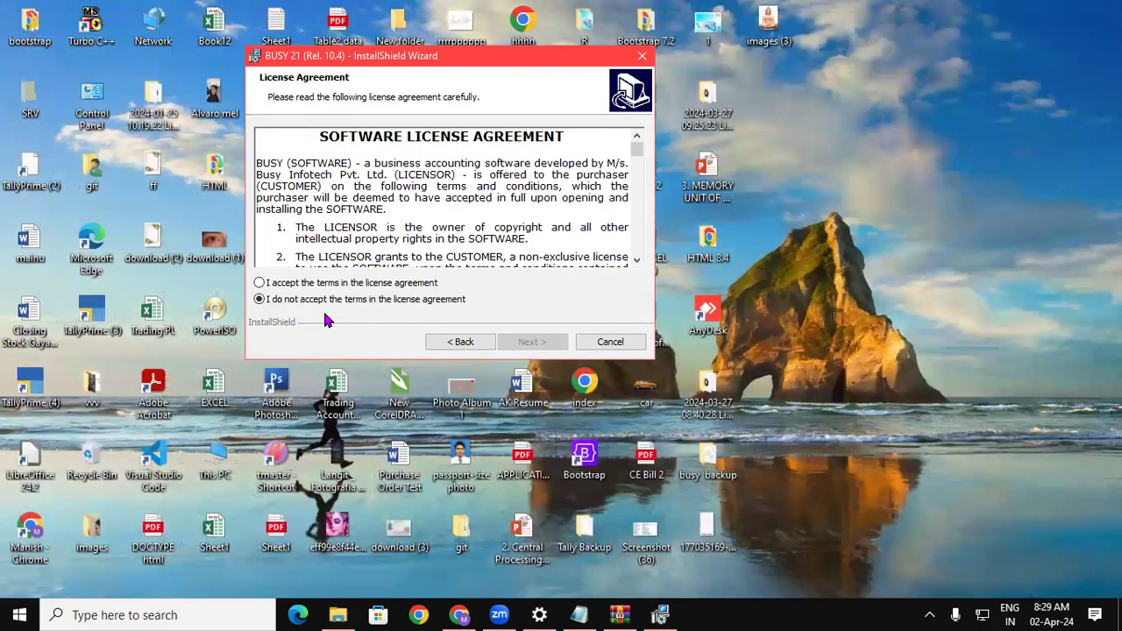
drag(342, 55, 228, 36)
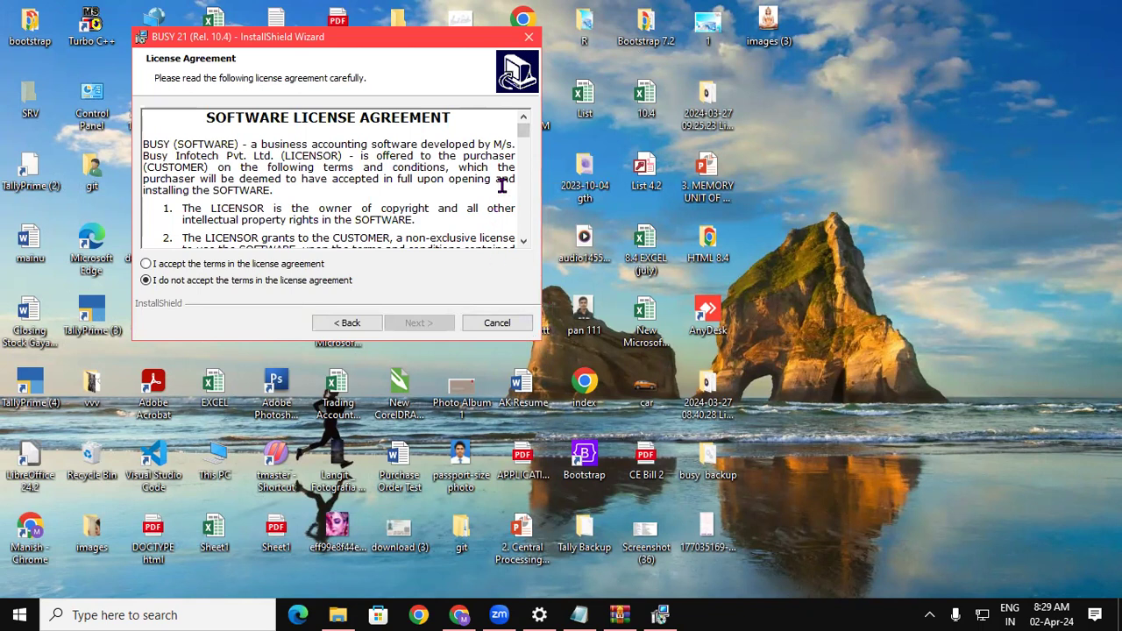
mouse_move(526, 131)
mouse_down()
mouse_move(515, 246)
mouse_move(524, 125)
mouse_up()
click(146, 265)
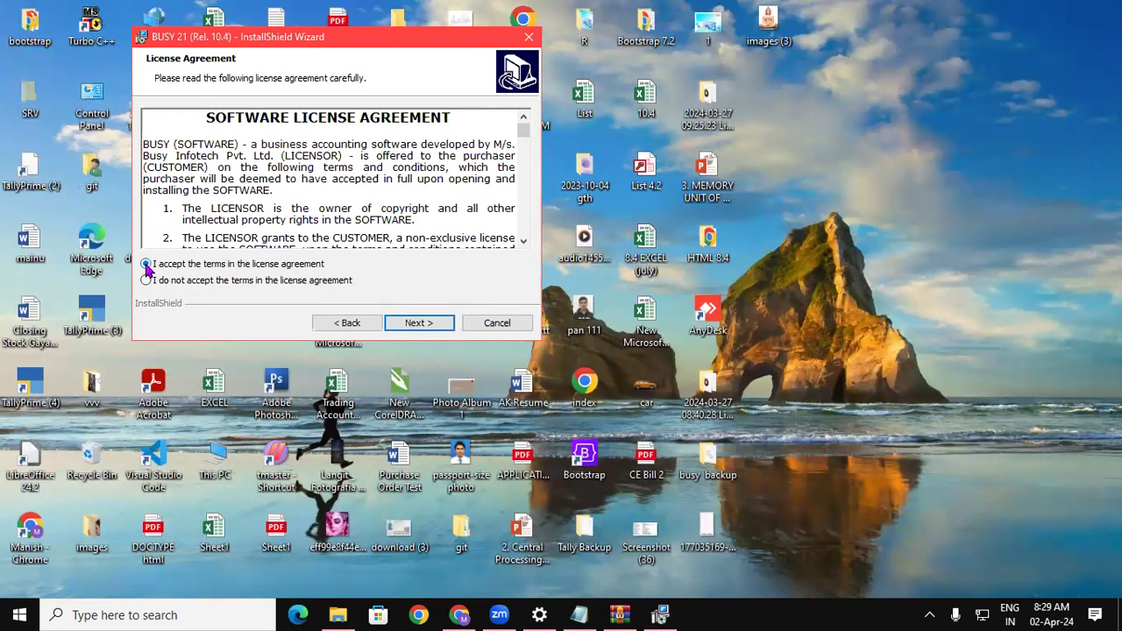
click(433, 324)
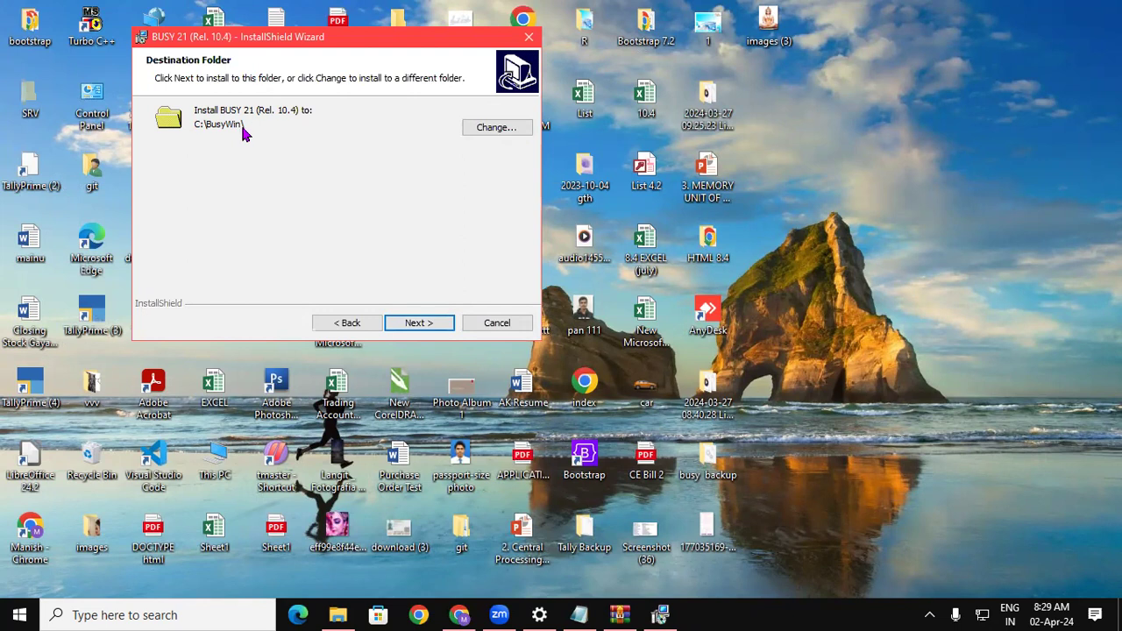
- Change the BUSY installation destination to the D:\Busy Win\ folder
click(479, 129)
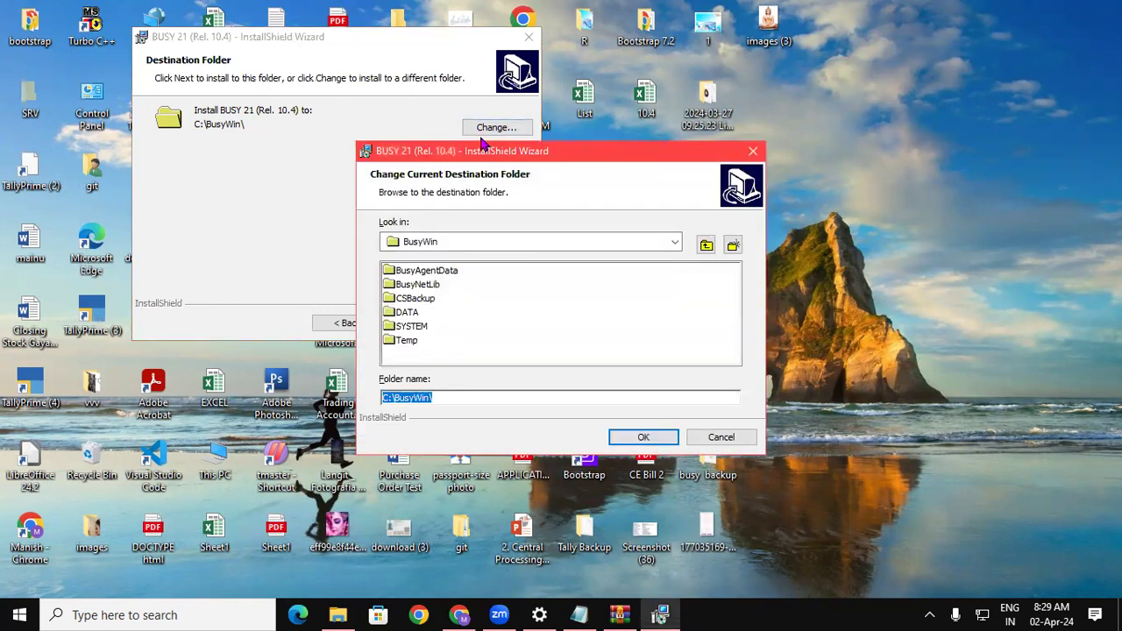
click(671, 243)
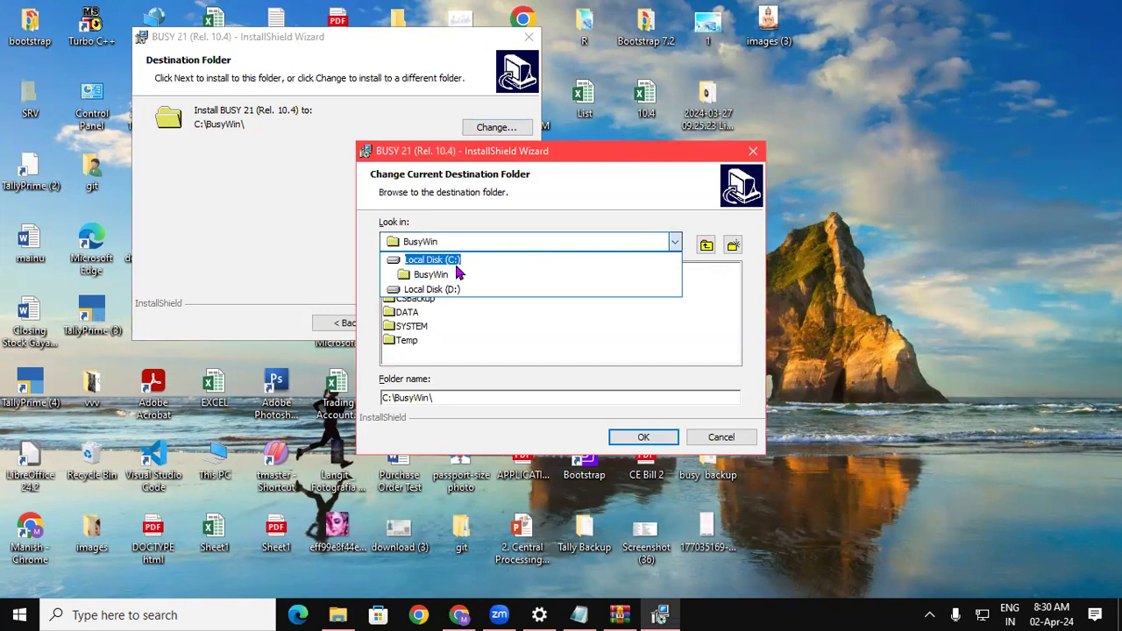
click(439, 289)
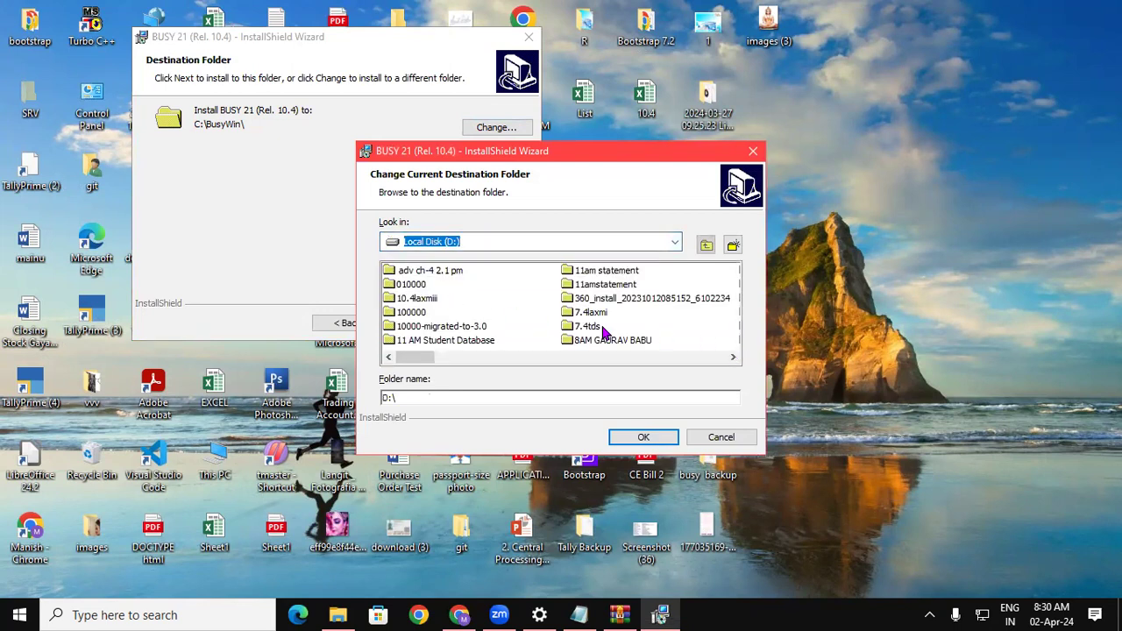
click(431, 328)
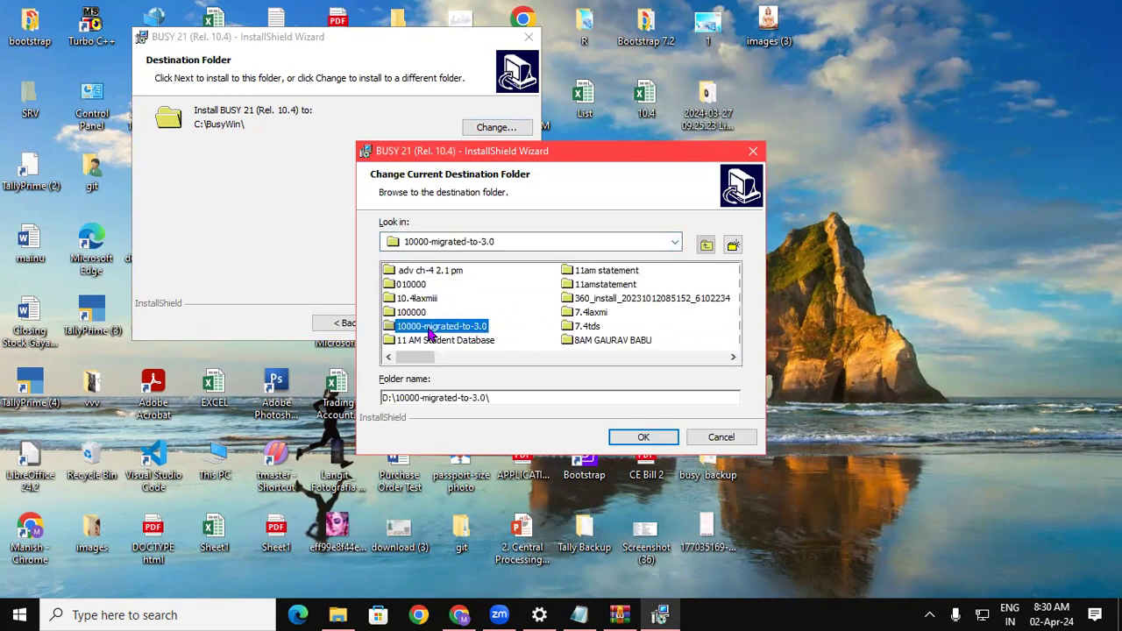
key(b)
key(a)
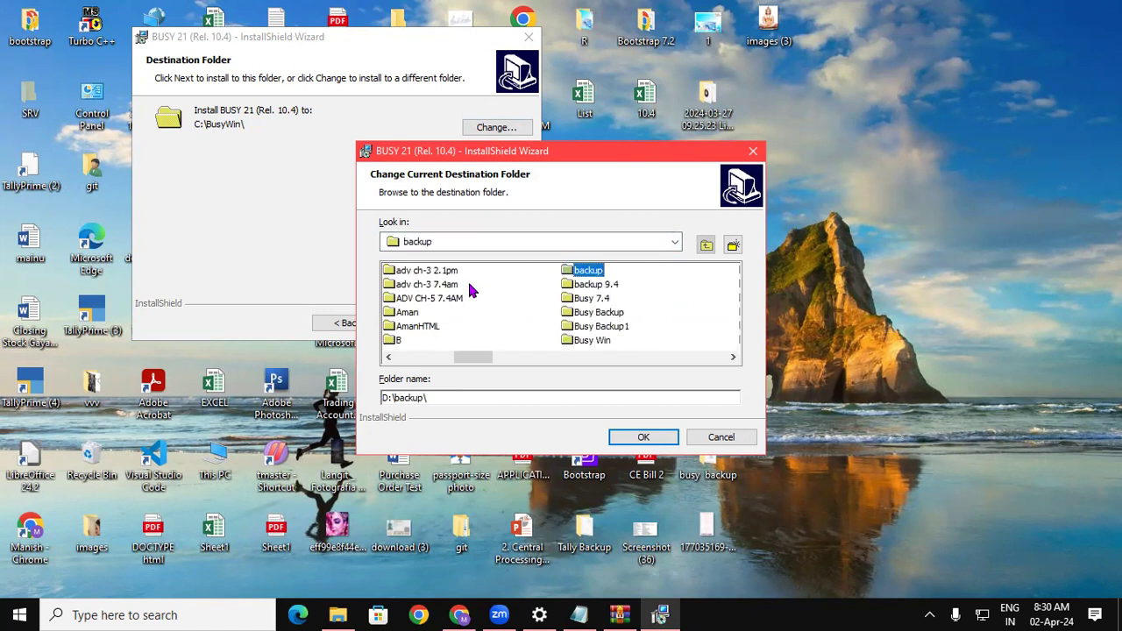
click(591, 341)
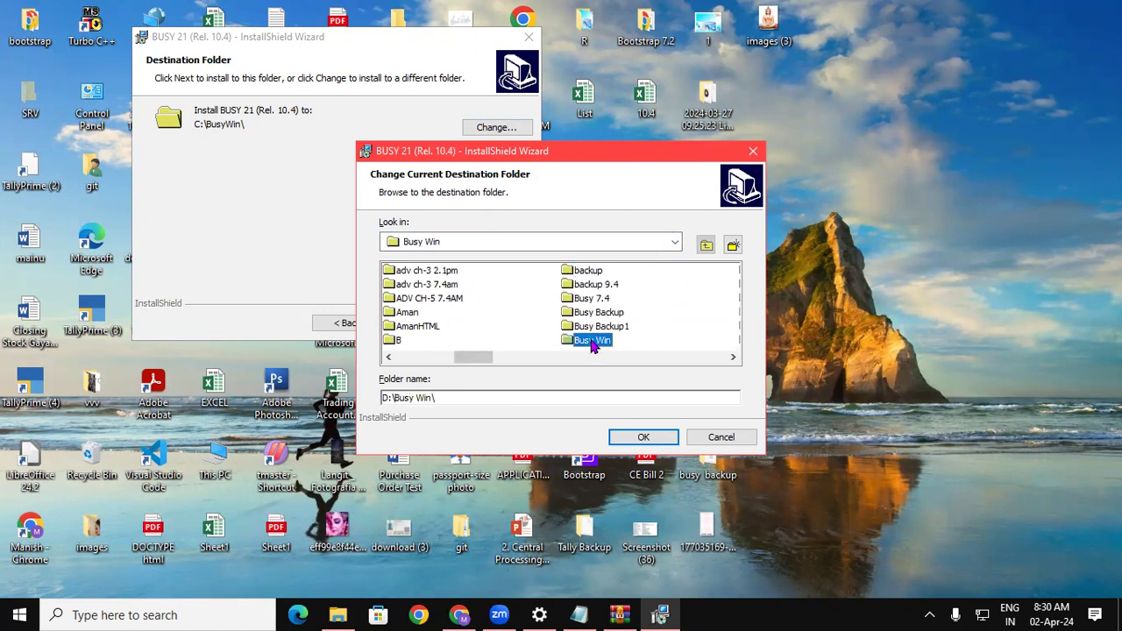
click(639, 438)
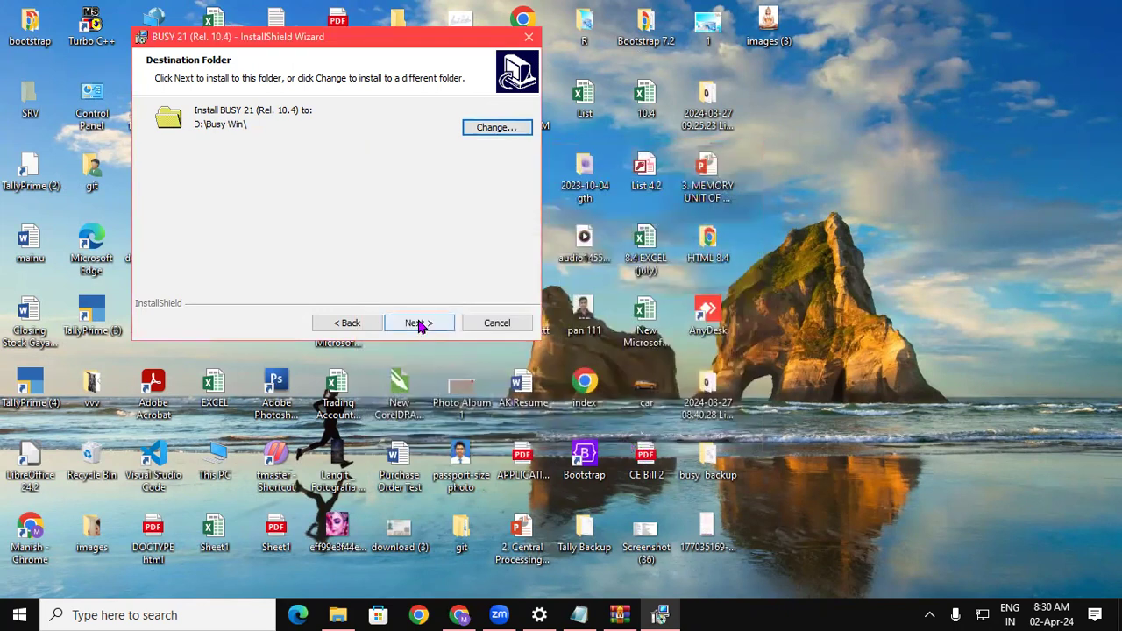
- Install BUSY 21 (Rel. 10.4), move the wizard clear of the desktop icons, and finish the setup
click(418, 324)
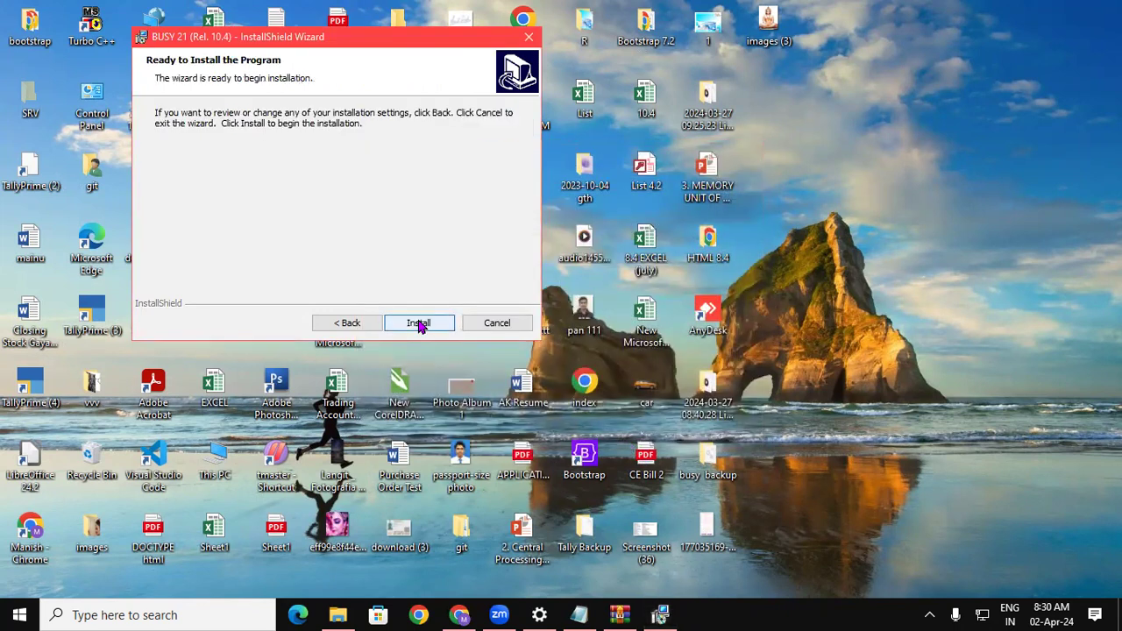
click(418, 324)
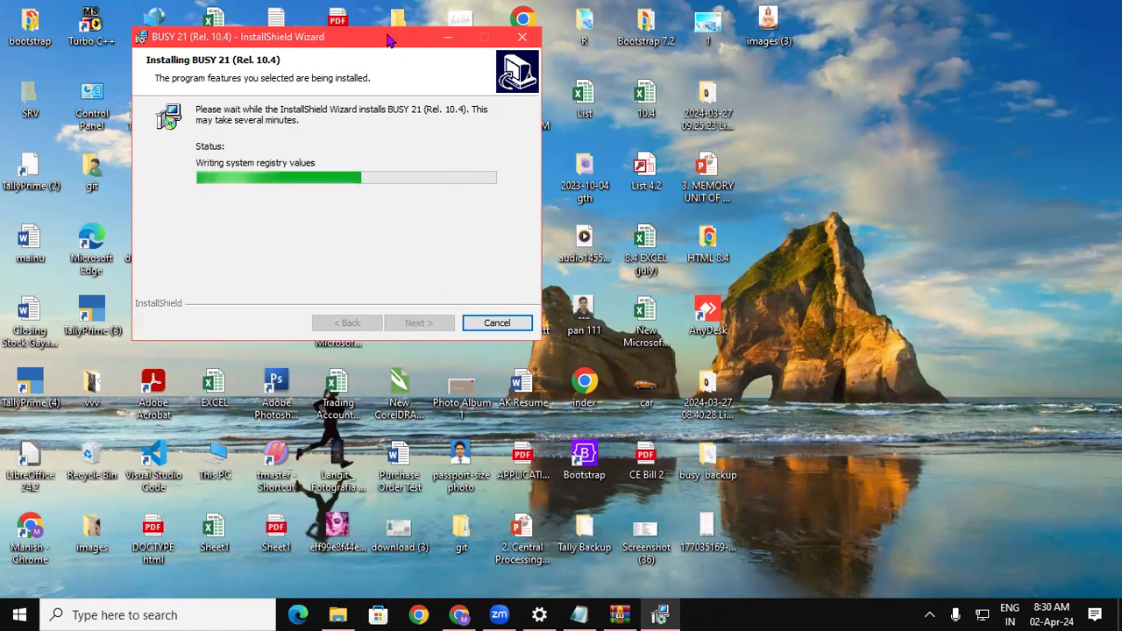
drag(390, 41, 874, 123)
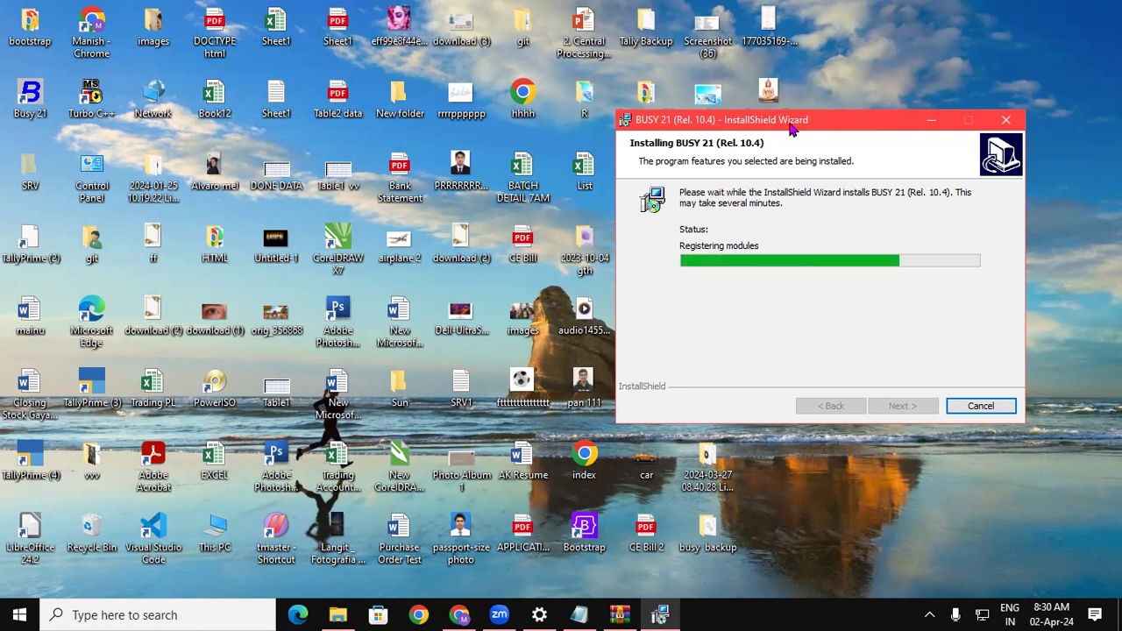
drag(791, 129, 852, 62)
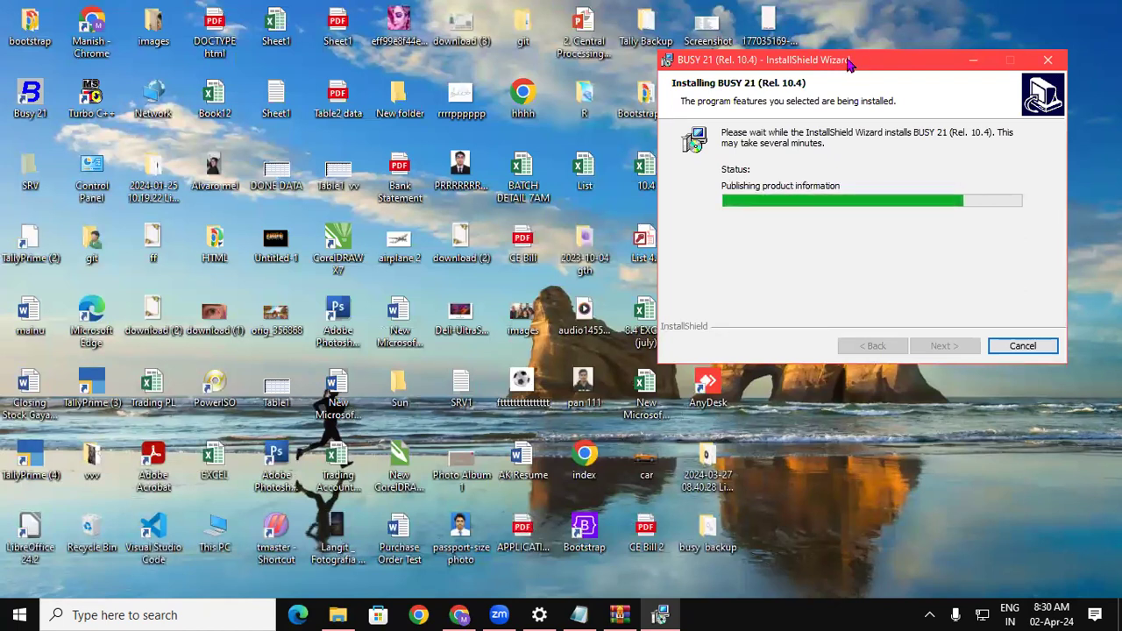
click(925, 350)
right_click(900, 127)
click(925, 177)
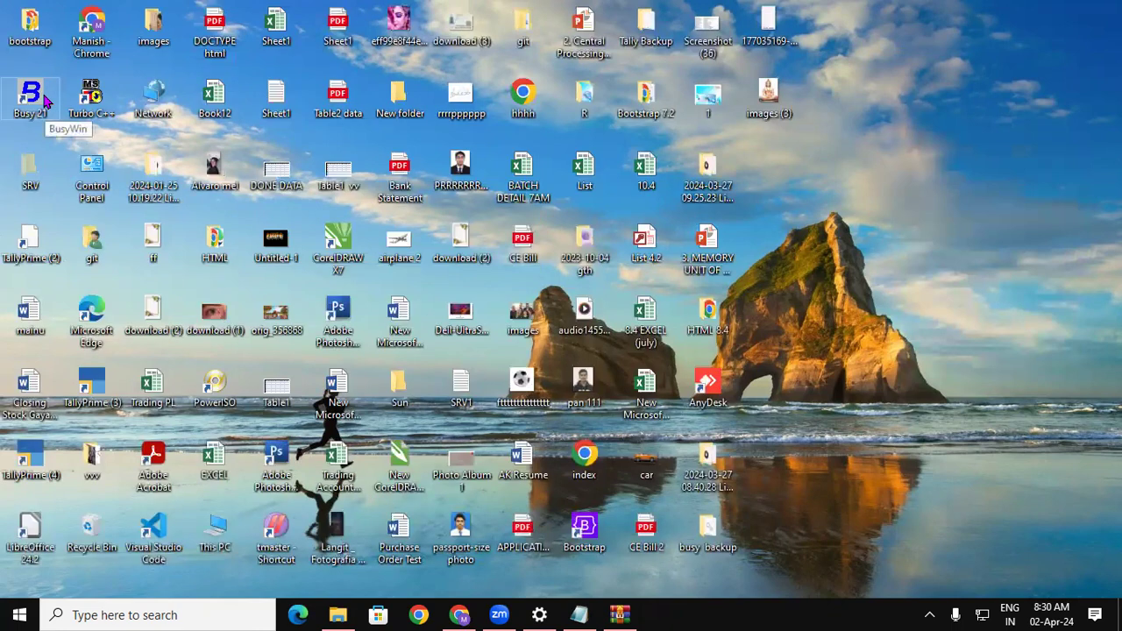
- Launch Busy 21 from the desktop and dismiss the financial year message and the security device notice
double_click(46, 101)
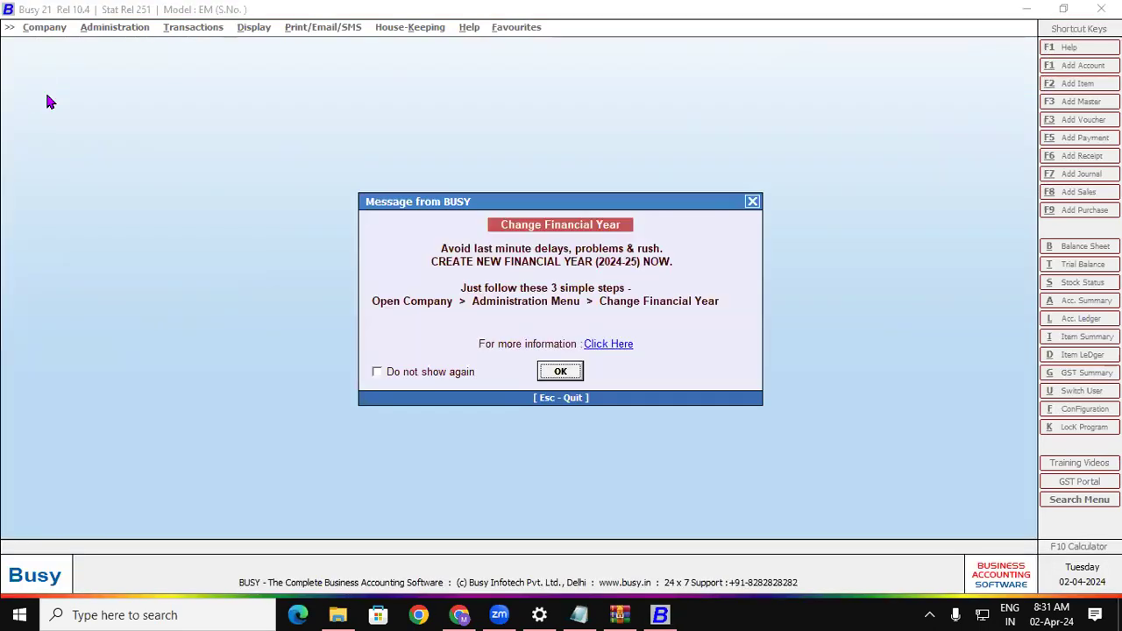
drag(585, 204, 484, 66)
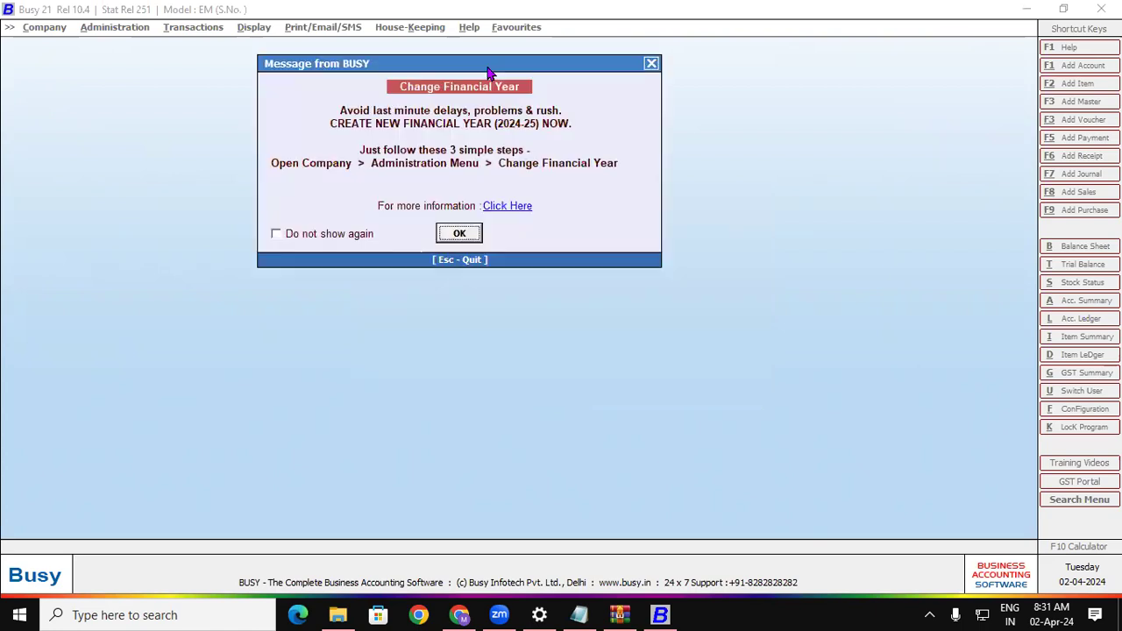
click(451, 237)
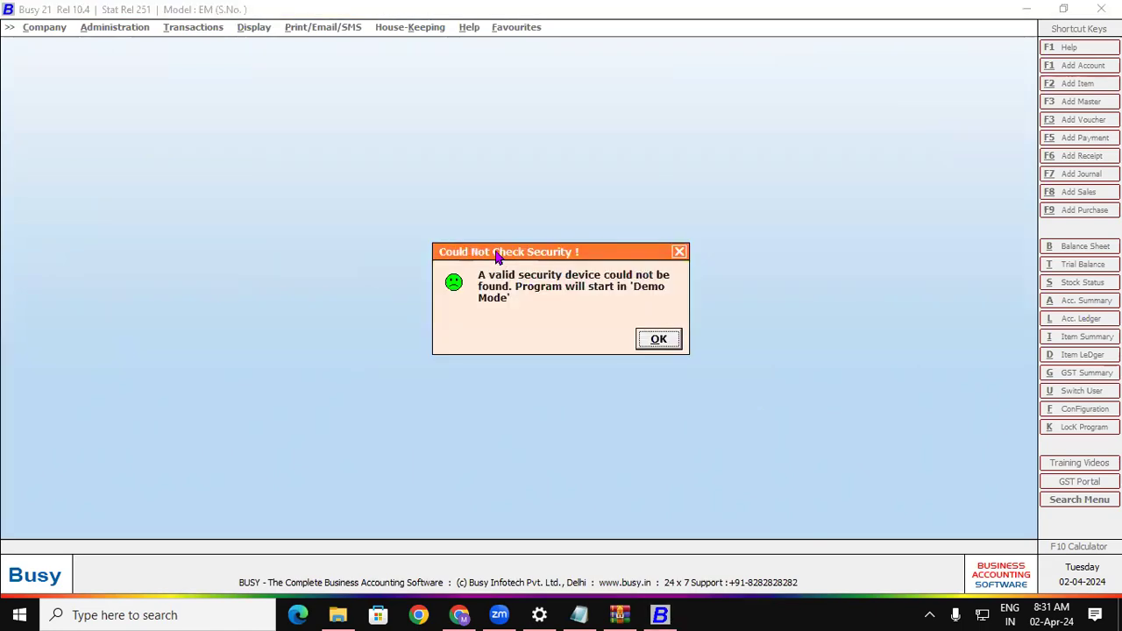
drag(489, 251, 372, 128)
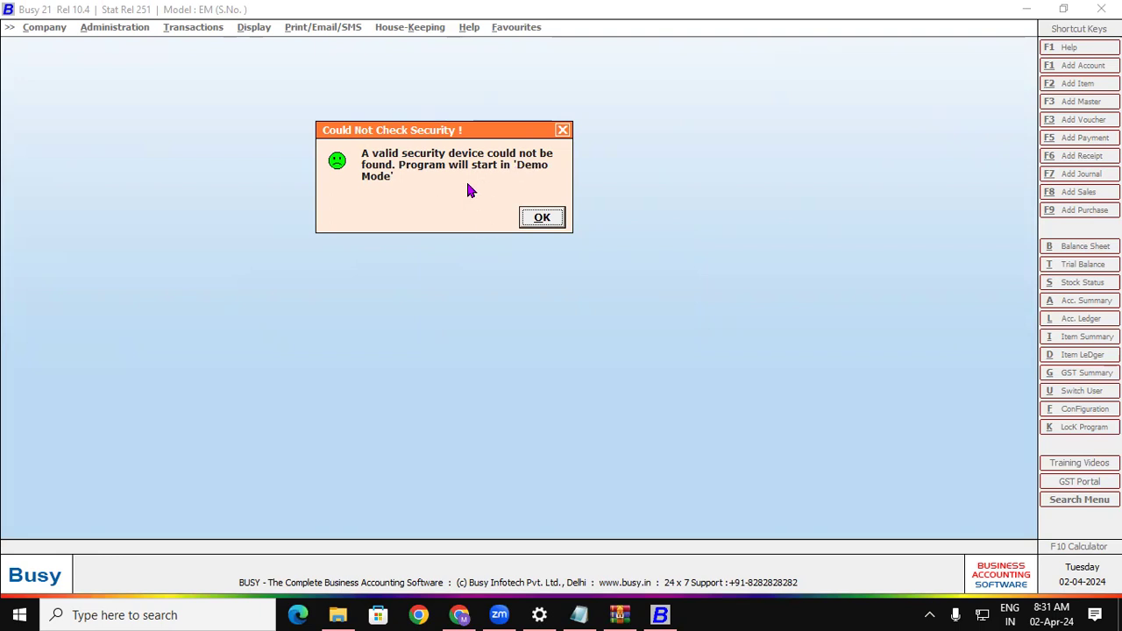
click(531, 222)
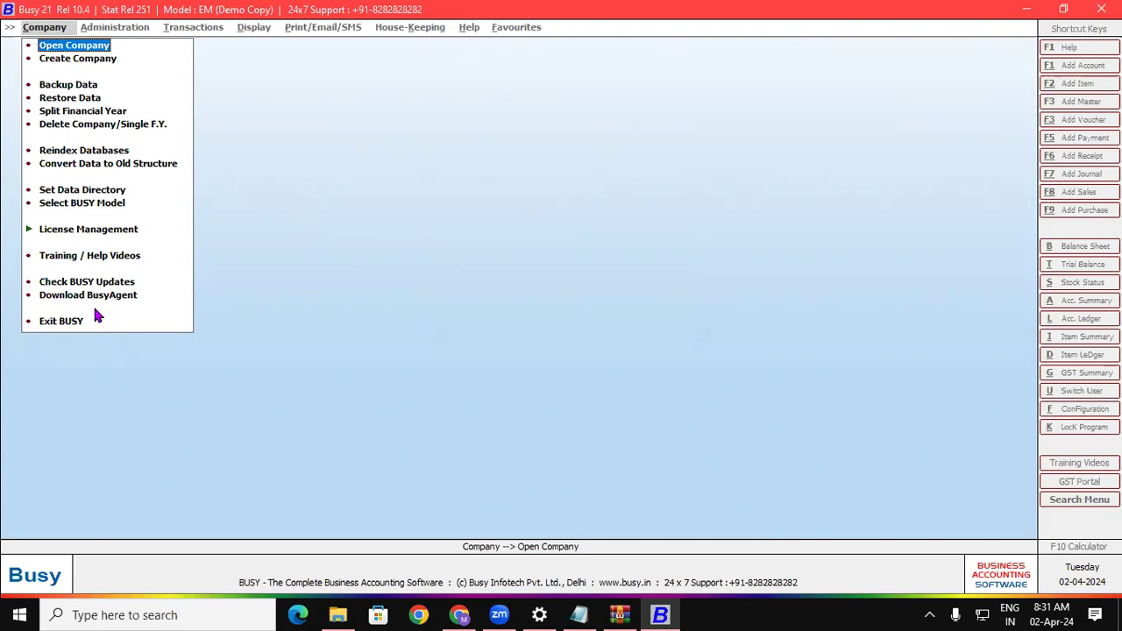
- Open the Create Company form, and open the Notes 2024 folder on the network computer \\192.168.1.245
click(97, 59)
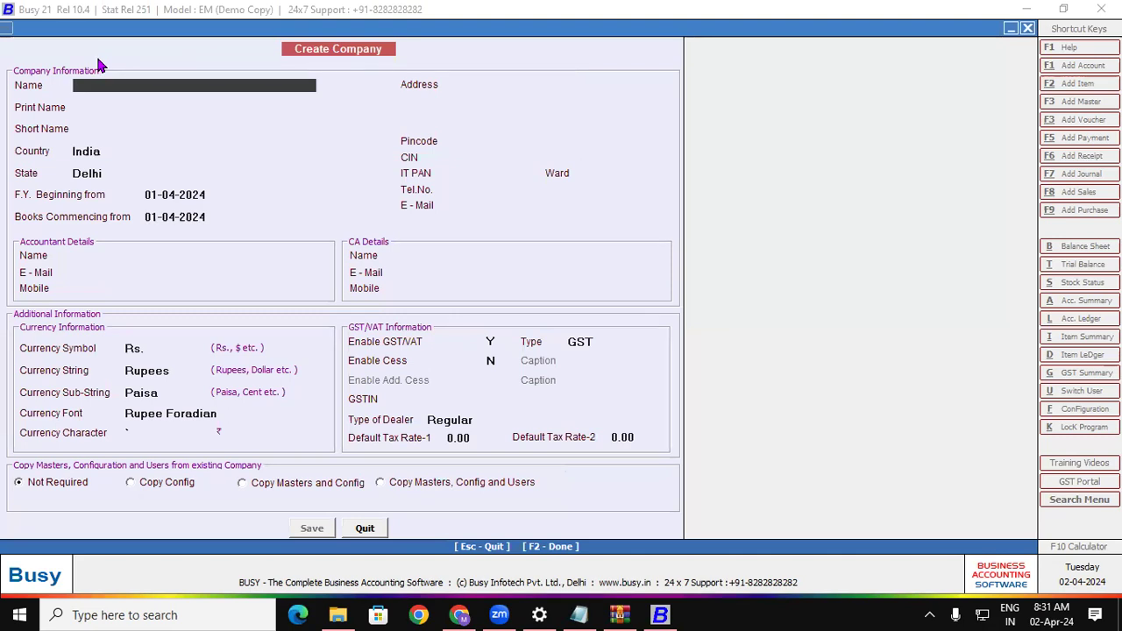
key(super+r)
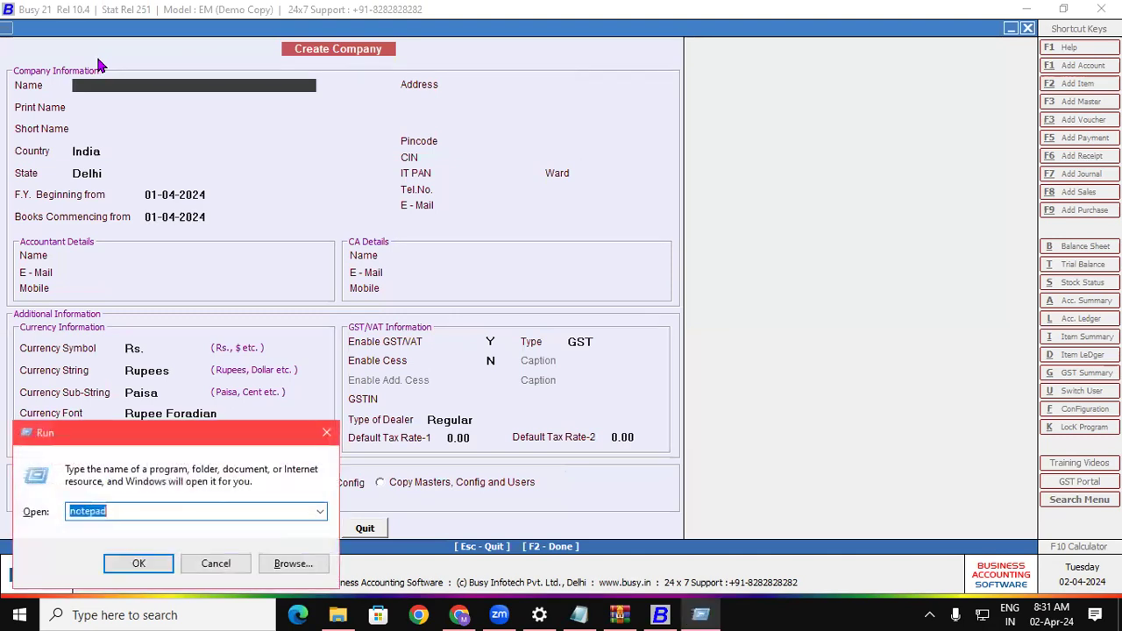
text(\\1)
key(Down)
key(Down)
key(Down)
key(Down)
key(Down)
key(Down)
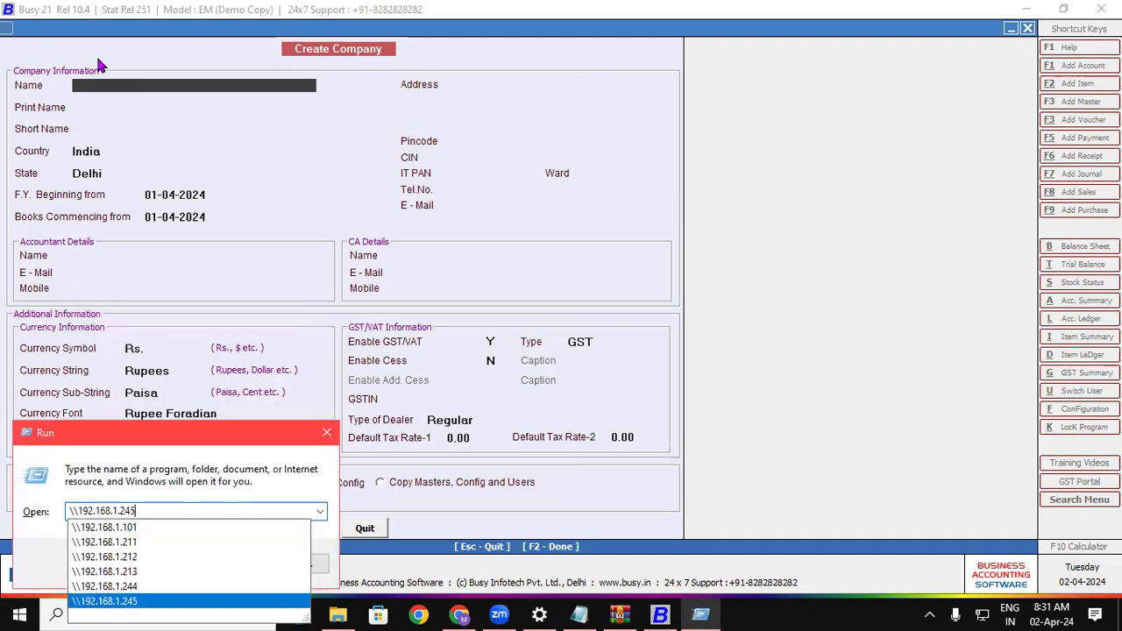
key(Return)
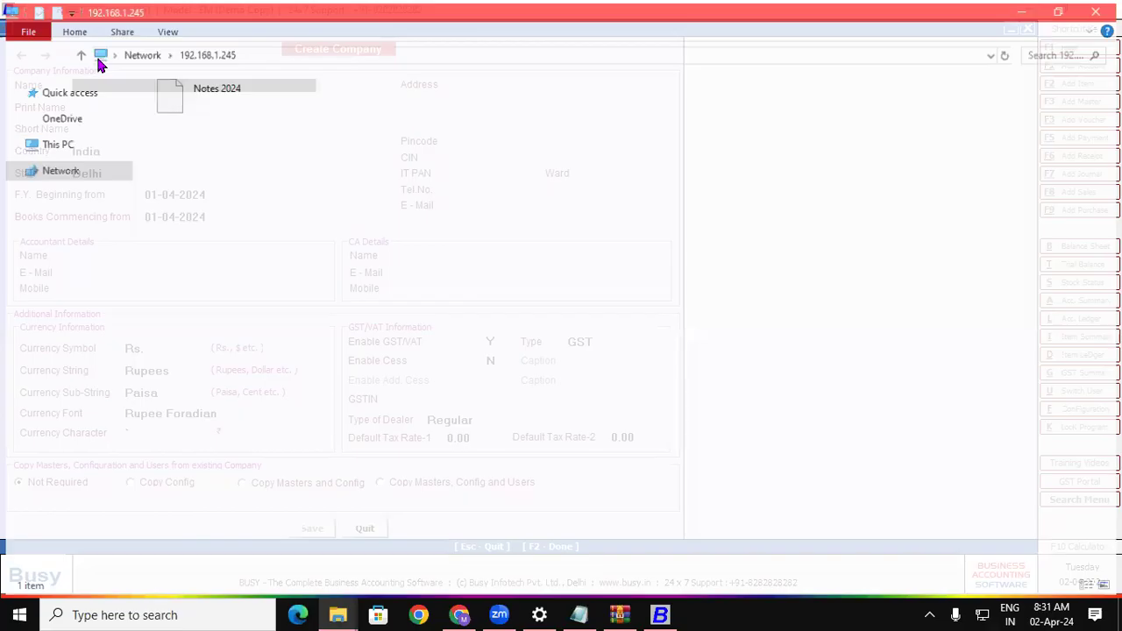
double_click(223, 97)
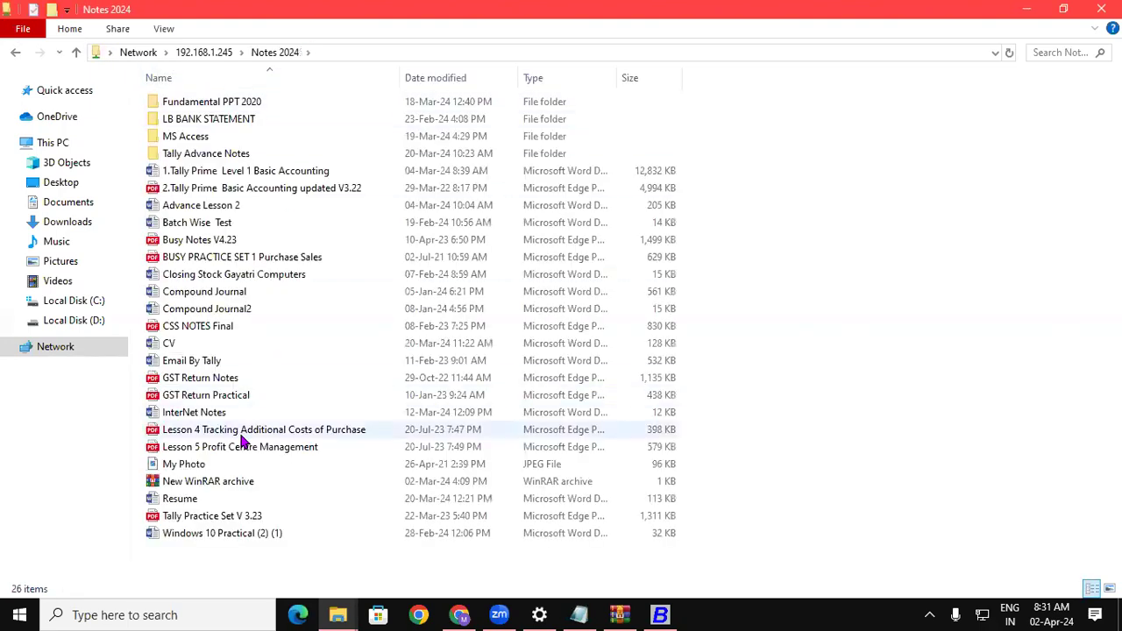
- Open the Tally Practice Set V 3.23 PDF and view the company details in the tax invoice on page 1
click(236, 517)
double_click(236, 515)
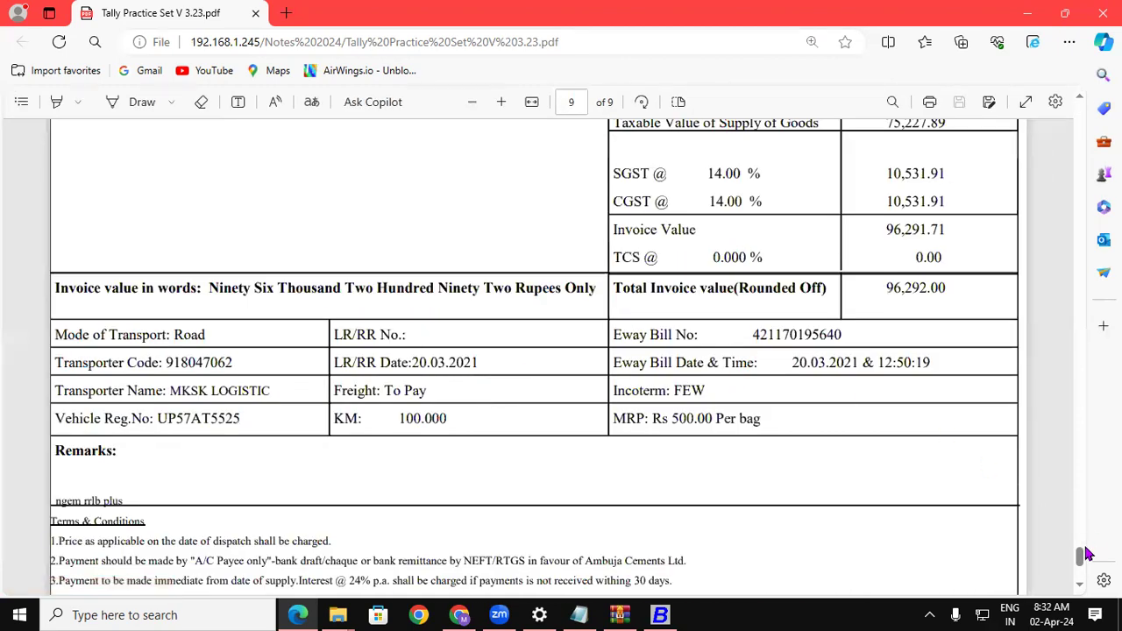
drag(1081, 557, 1080, 141)
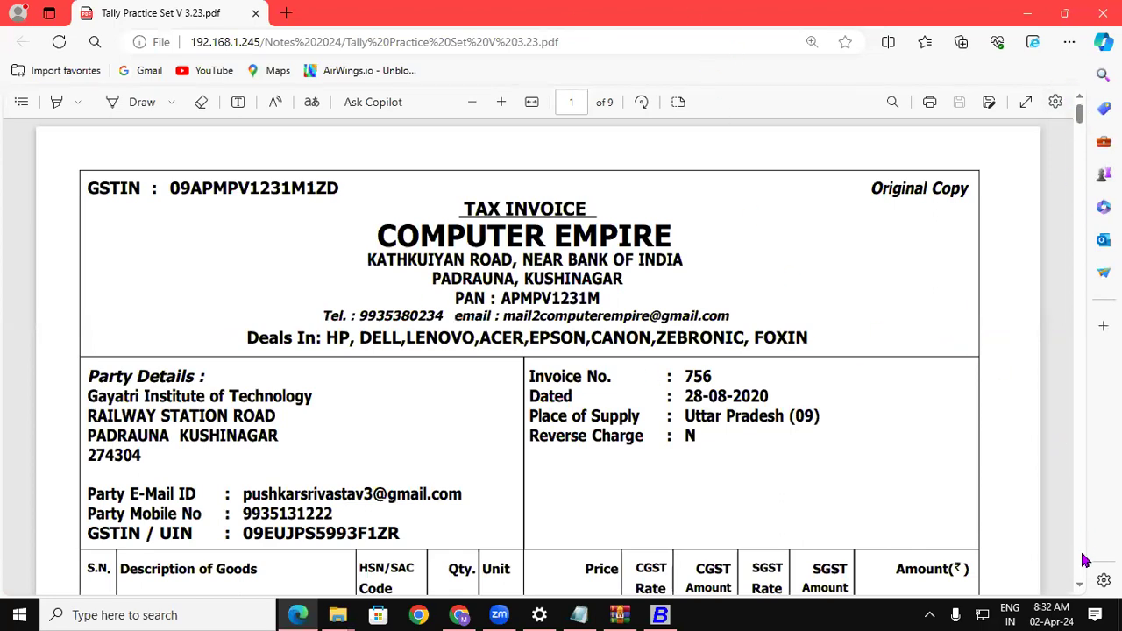
click(1080, 585)
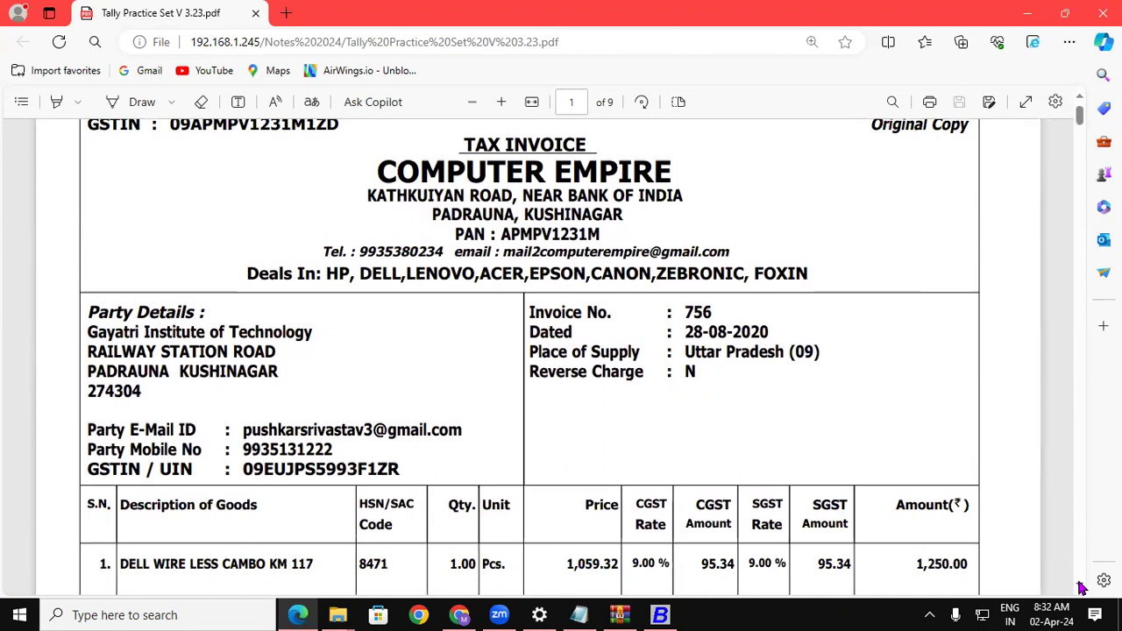